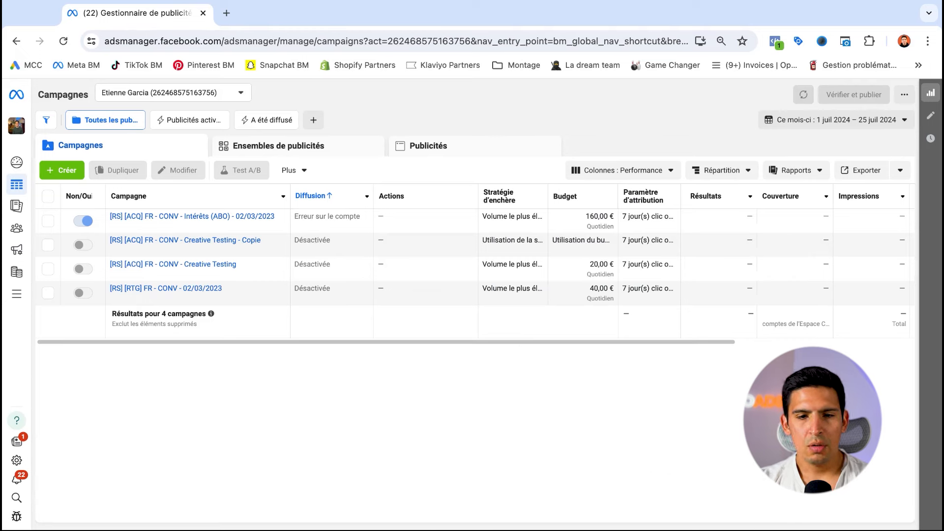
Step: Create a new campaign with the Enchères purchase type and the Notoriété objective, reviewing what that objective is for
click(67, 170)
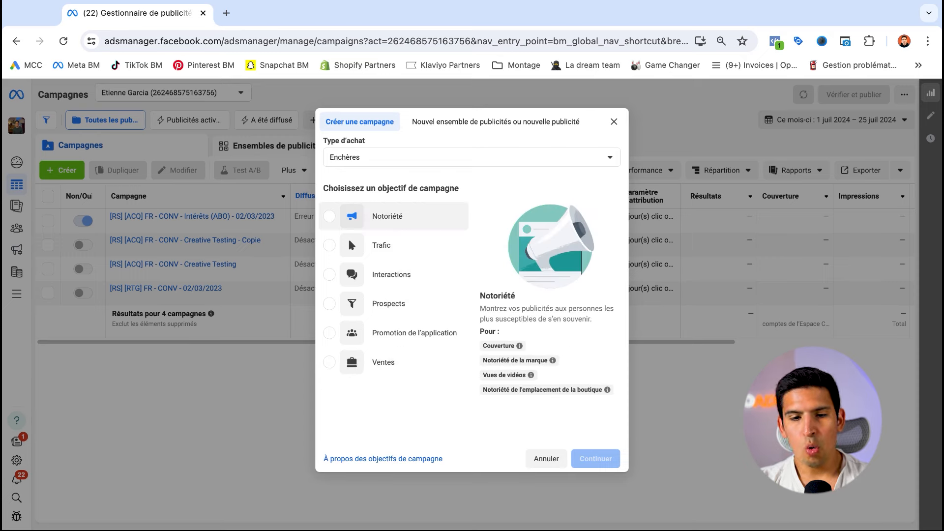
click(378, 224)
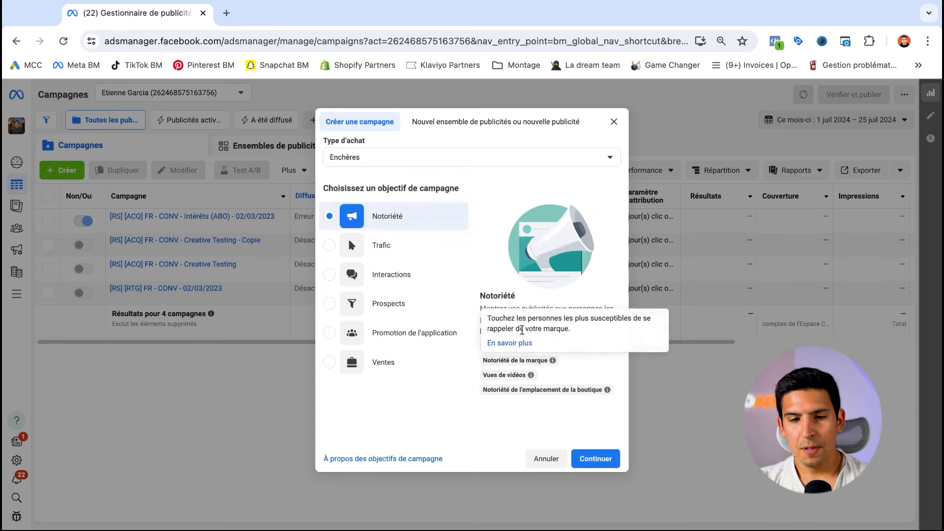
drag(482, 299, 584, 313)
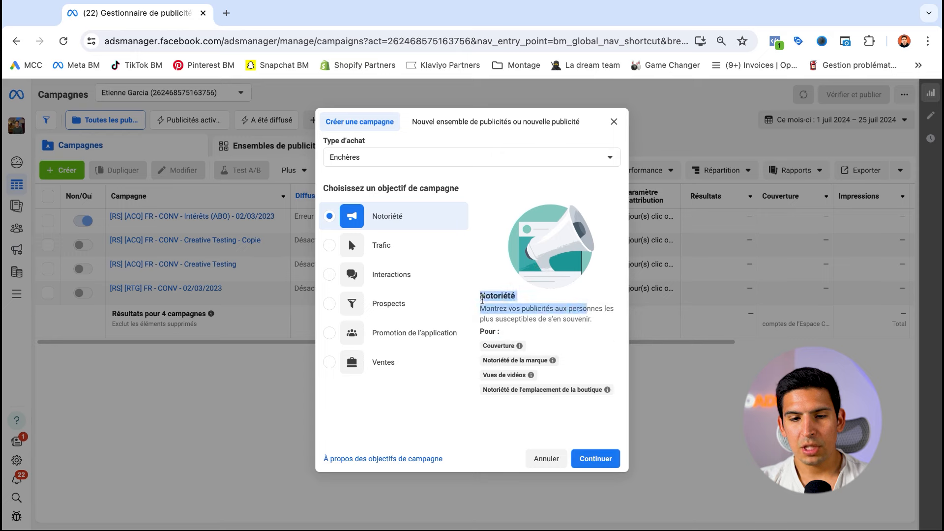
click(584, 314)
mouse_move(499, 348)
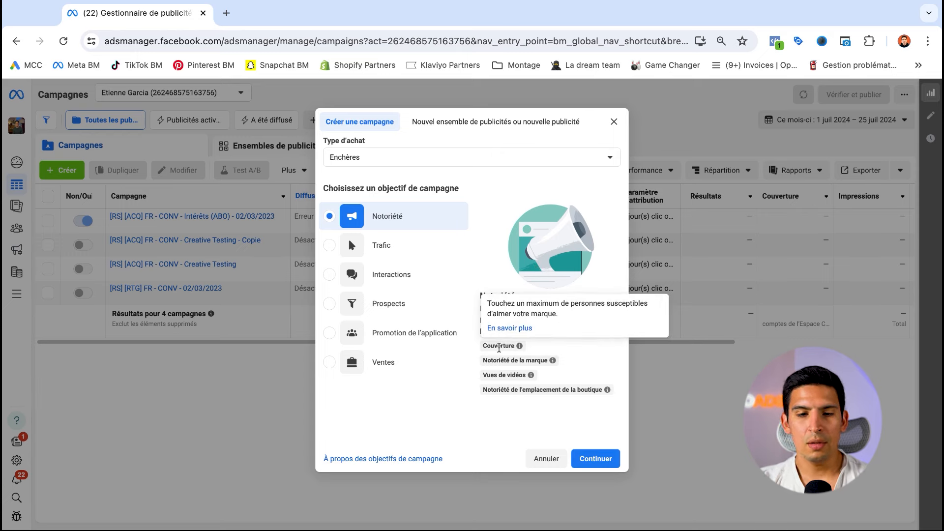
mouse_move(529, 360)
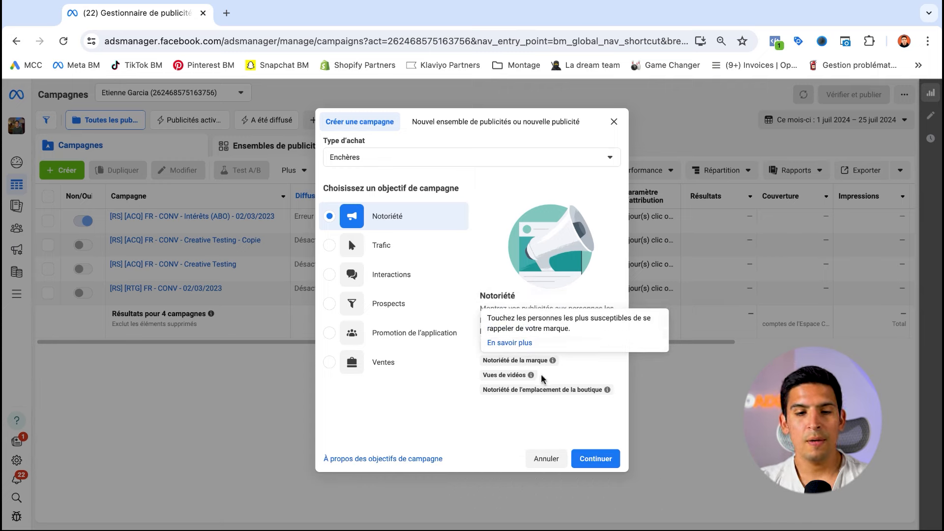
mouse_move(535, 375)
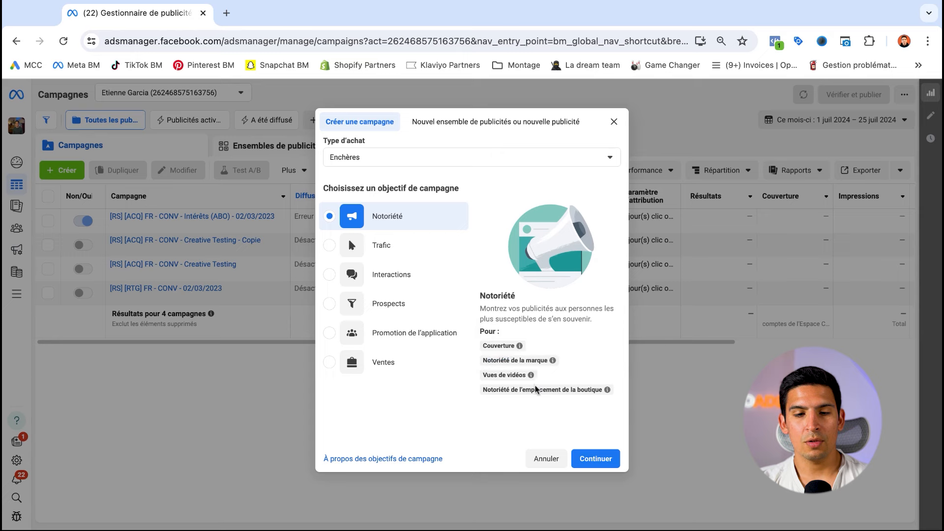
mouse_move(535, 397)
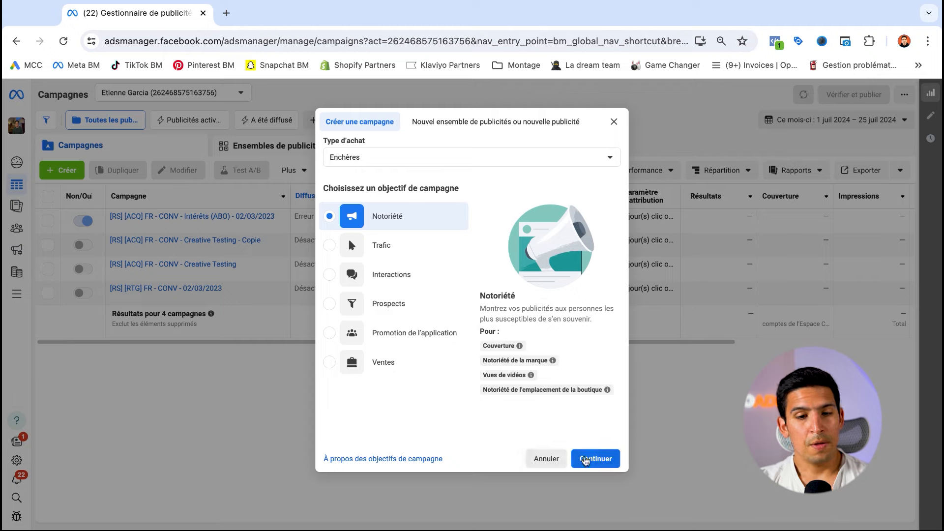
click(589, 460)
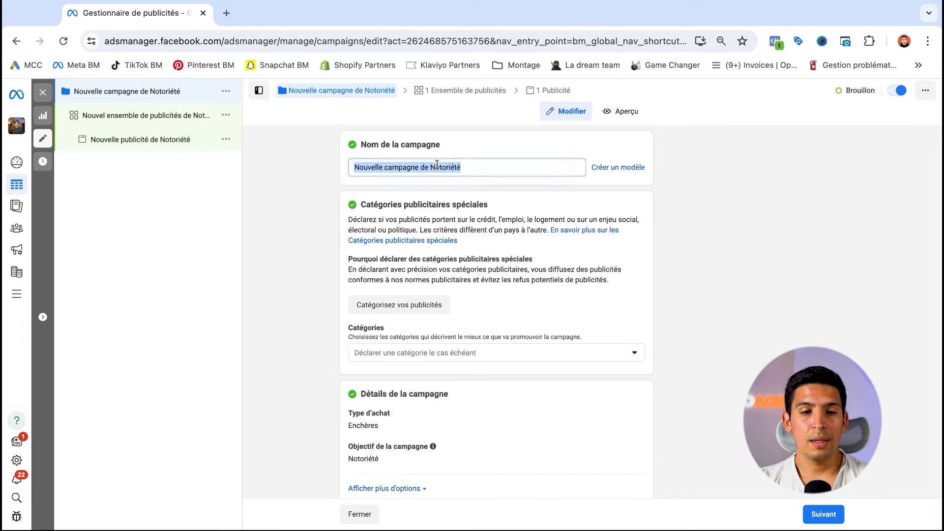
Step: Name the campaign "[RS] [NOTO] - FR - VV - 25/07/24"
text(RSØ)
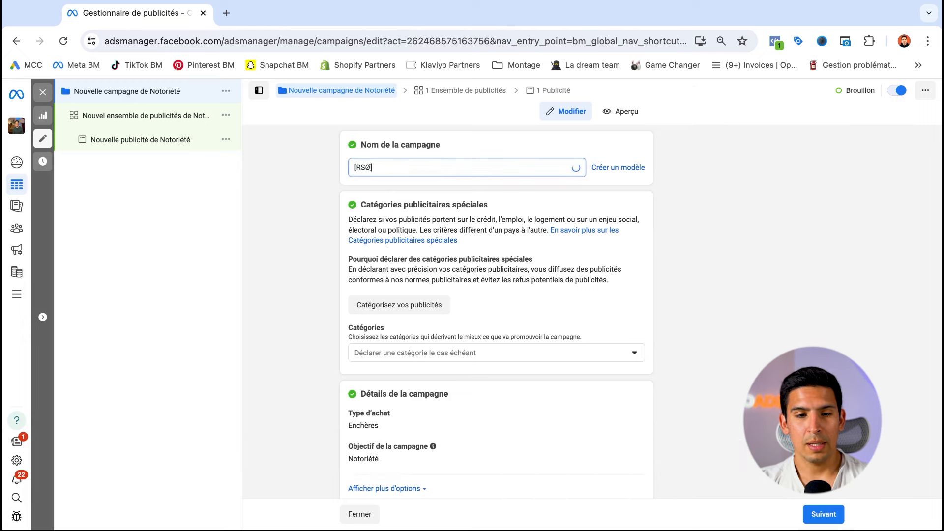
key(BackSpace)
text(] )
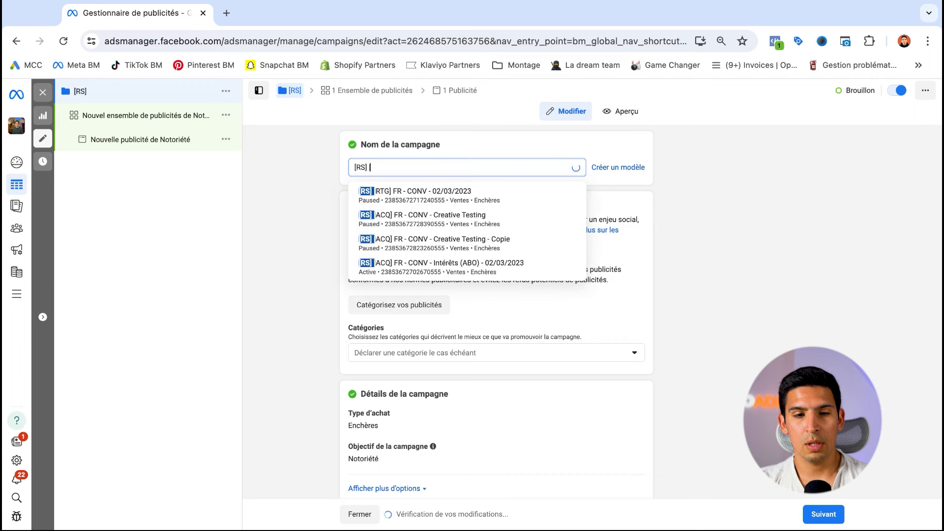
text([NO)
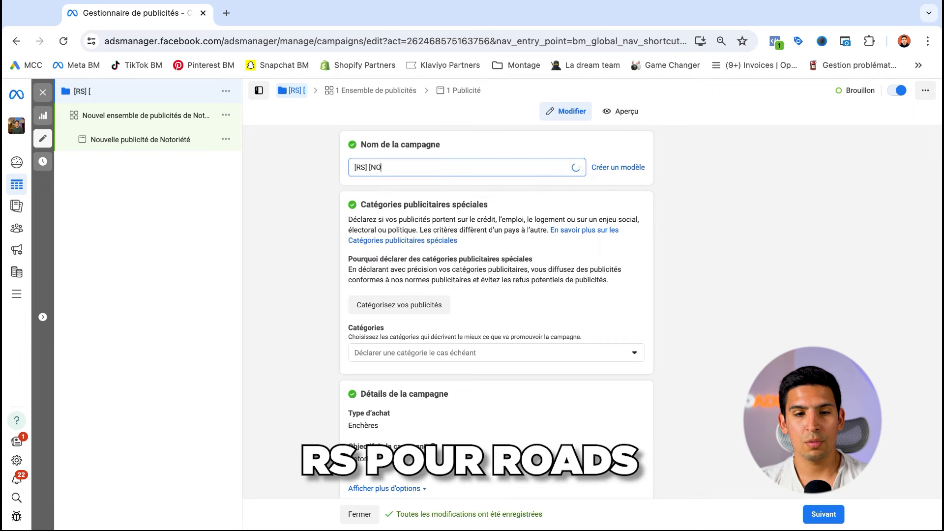
text(TO] - FR -)
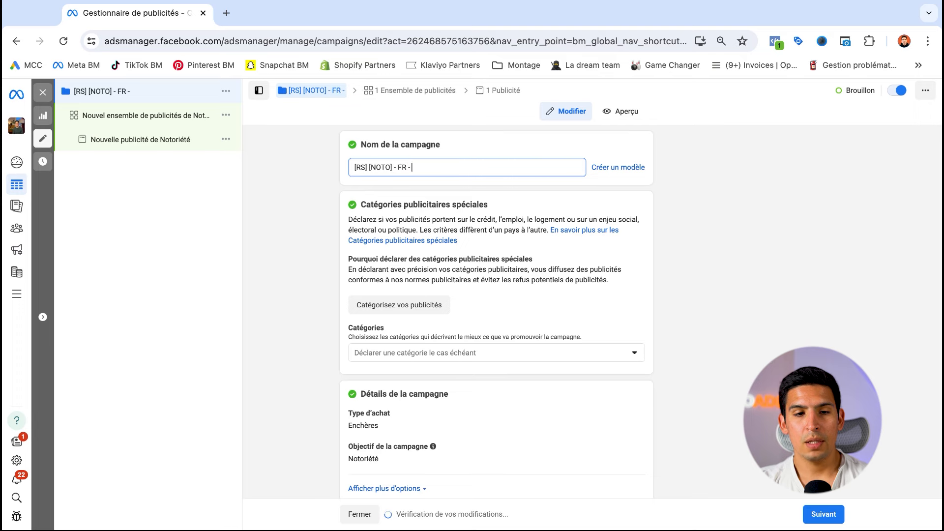
click(434, 164)
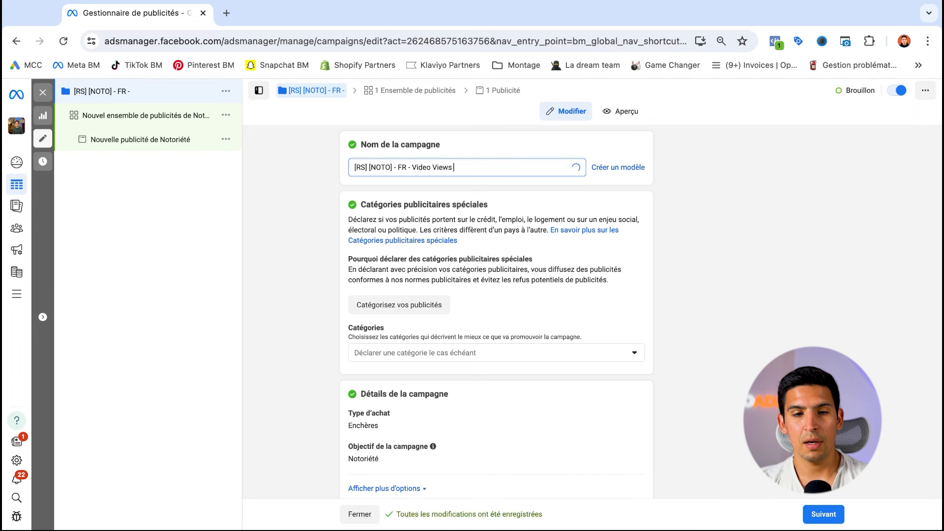
drag(414, 168, 467, 168)
text(V)
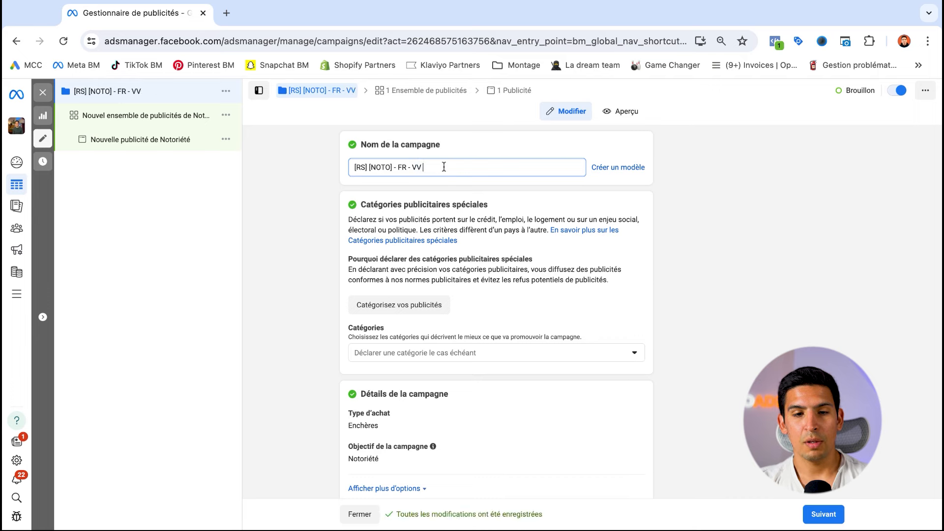
click(441, 165)
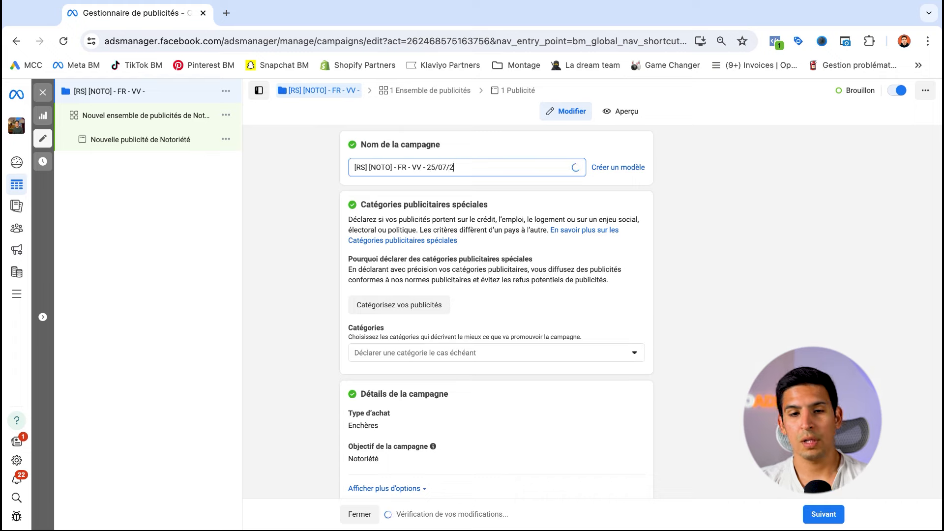
click(519, 144)
scroll(498, 163, down, 1)
scroll(499, 164, up, 1)
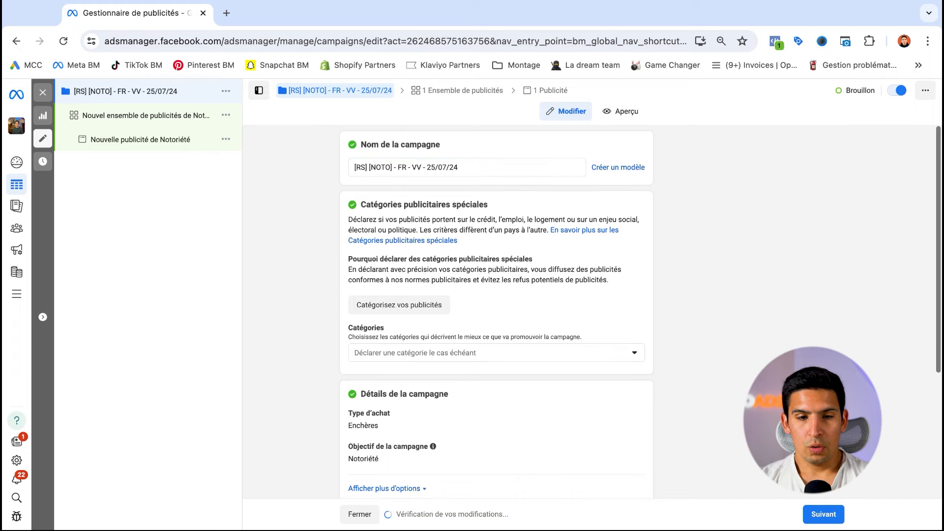
Step: Examine the purchase type options in the campaign details, keeping Enchères selected
scroll(499, 208, down, 3)
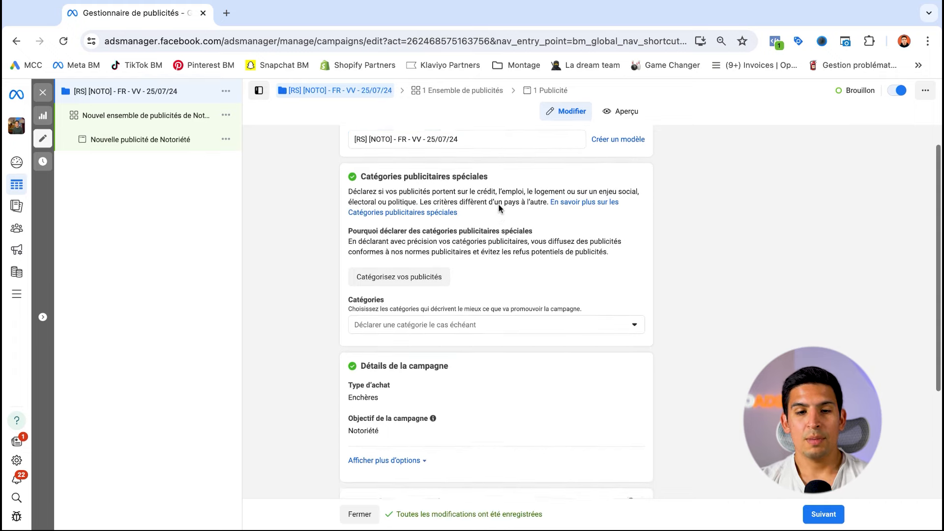
scroll(418, 236, down, 4)
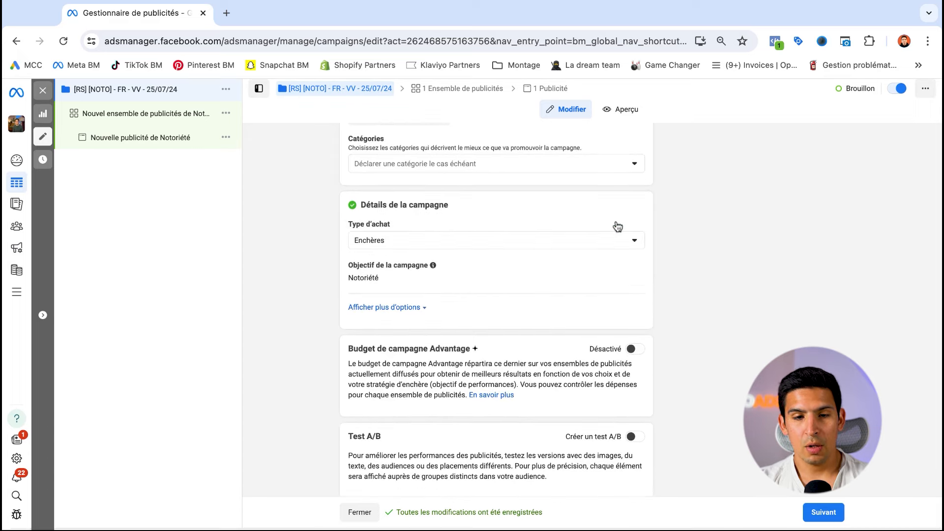
scroll(535, 302, up, 3)
click(628, 308)
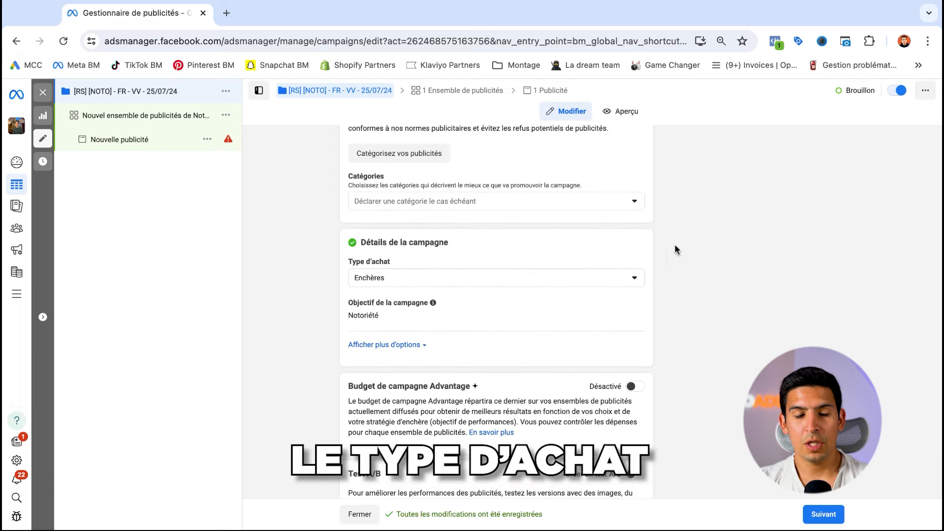
click(602, 289)
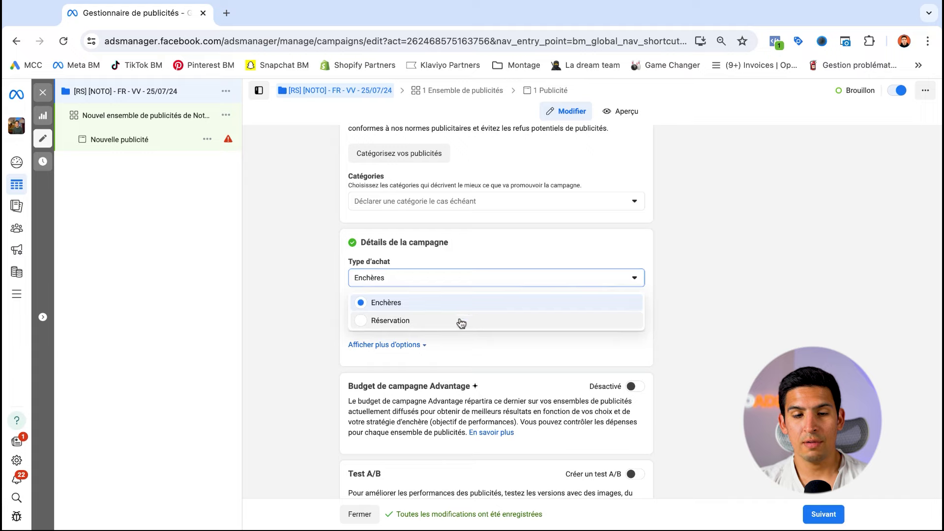
click(695, 268)
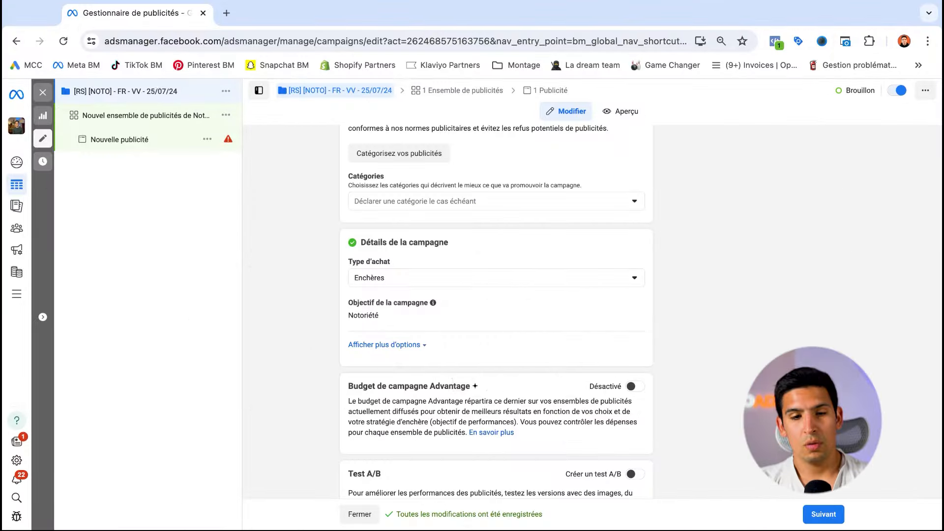
click(584, 274)
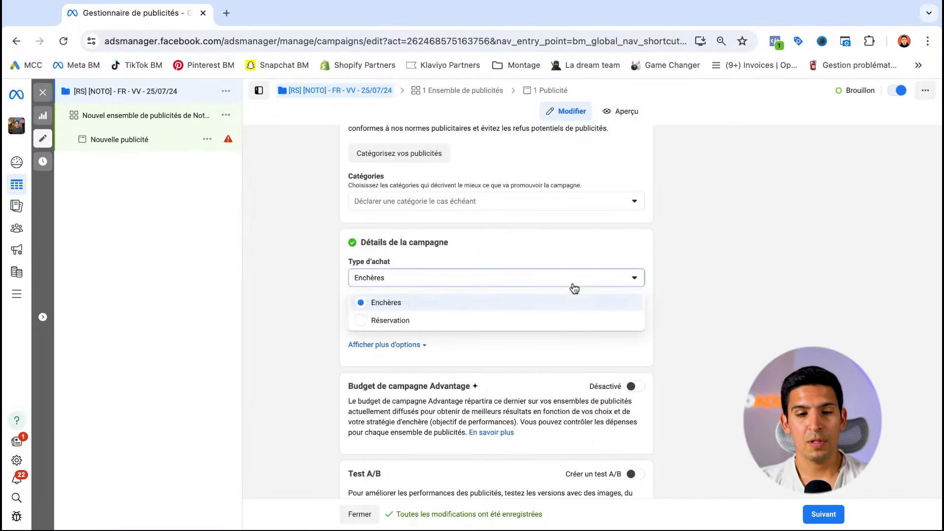
click(743, 290)
Step: Expand the list of campaign objectives and review it along with the Advantage campaign budget and A/B test sections
scroll(337, 237, down, 1)
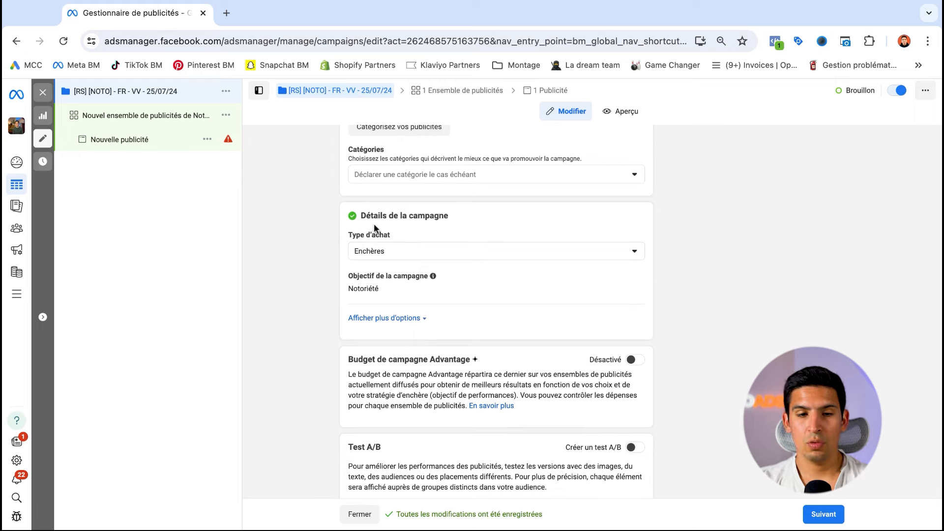
scroll(374, 225, down, 1)
click(615, 261)
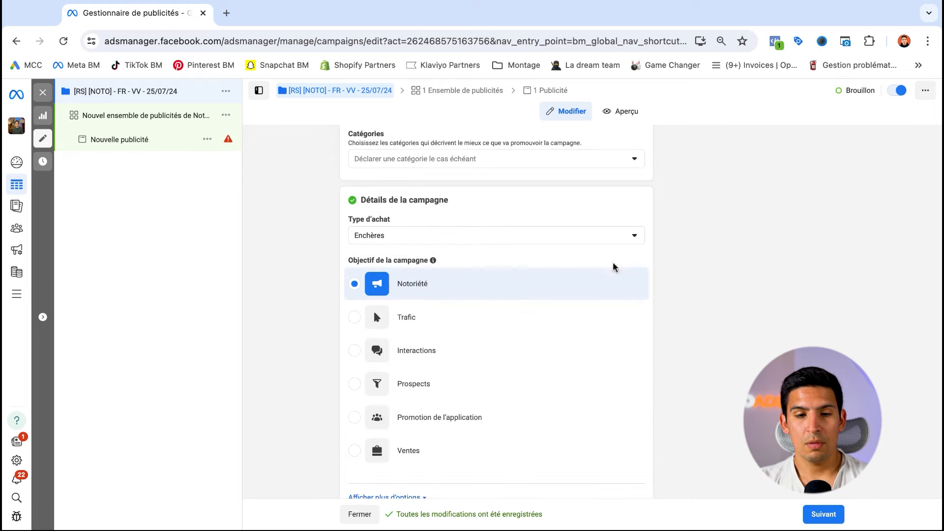
scroll(516, 282, down, 2)
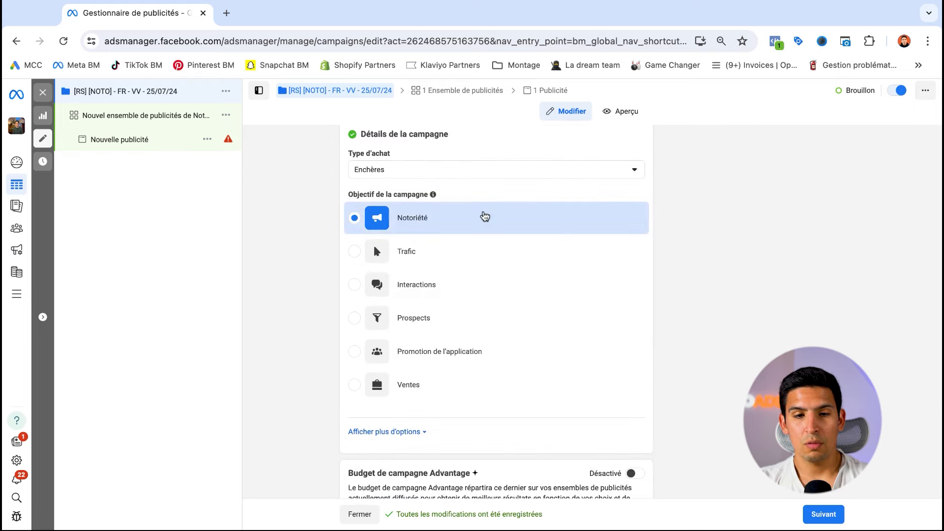
scroll(564, 399, down, 2)
scroll(565, 399, down, 2)
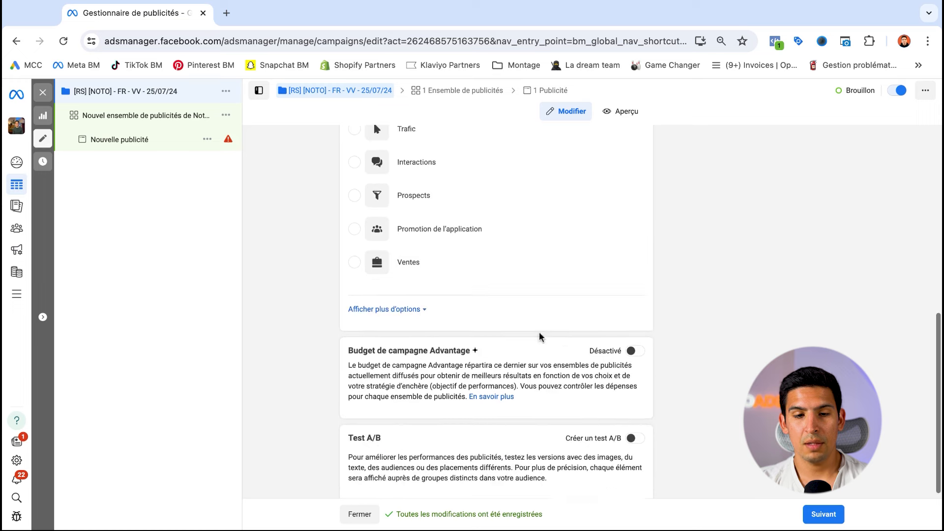
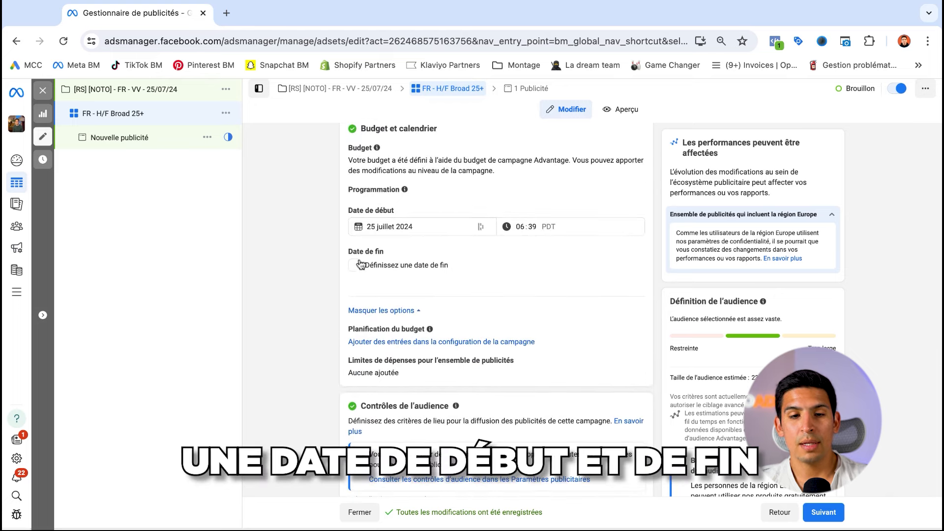
Step: Set the start date of the "FR - H/F Broad 25+" ad set to 15 August 2024
click(405, 224)
click(467, 196)
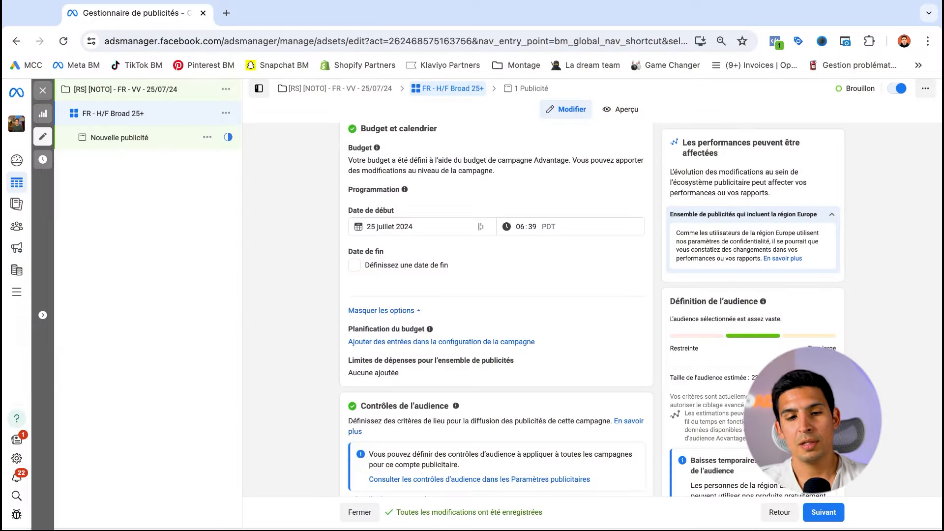
click(419, 224)
click(465, 250)
click(401, 325)
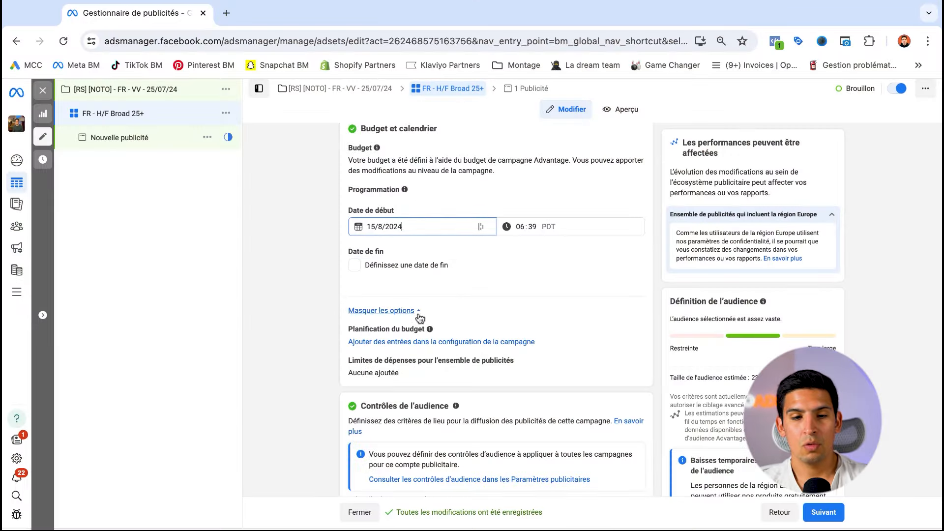
Step: Enable an end date for the ad set and set it to 30 August 2024
click(355, 268)
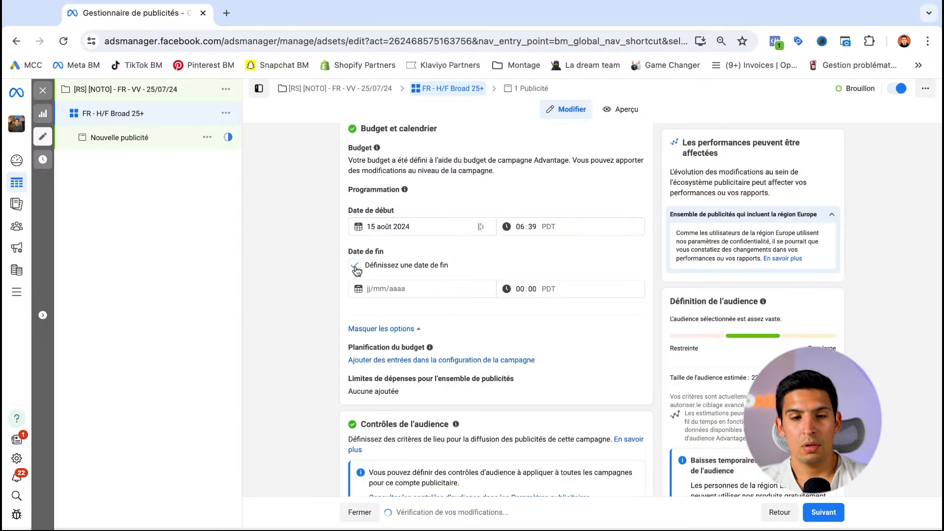
click(404, 288)
click(465, 312)
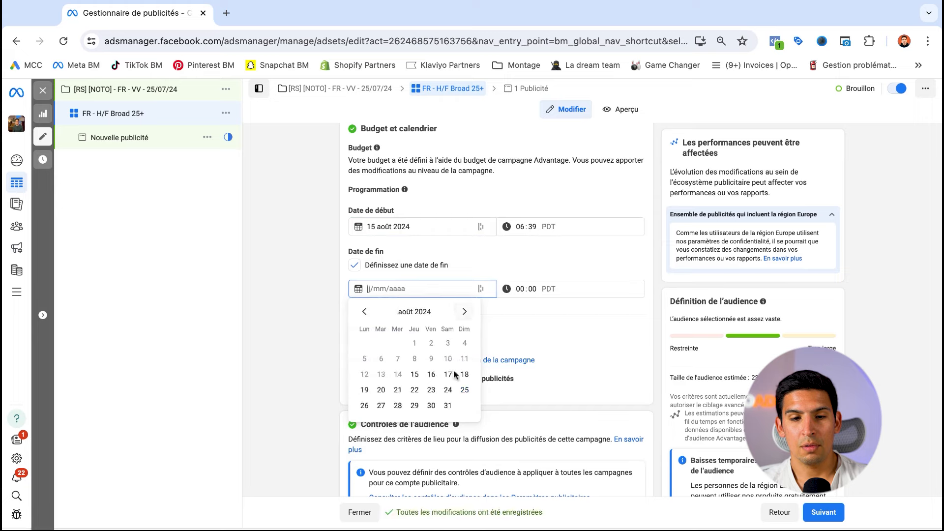
click(436, 406)
scroll(442, 285, down, 1)
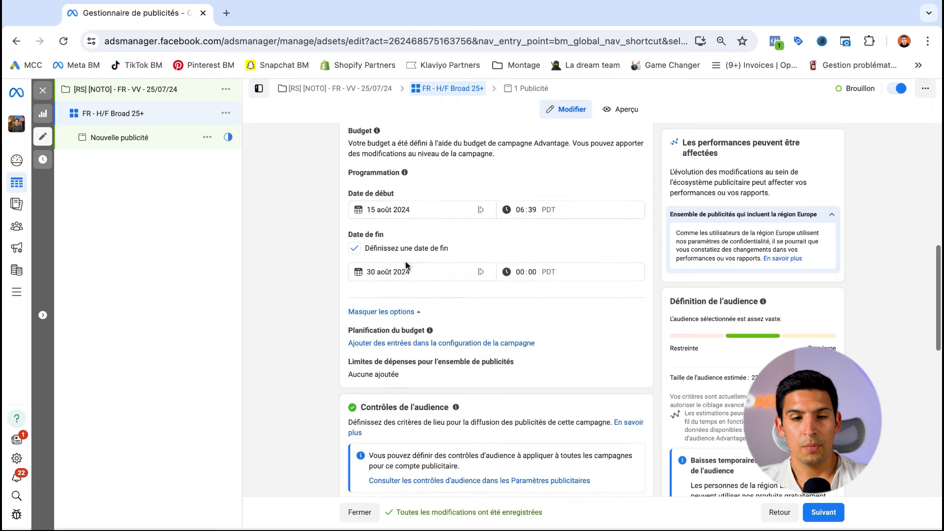
scroll(423, 258, down, 1)
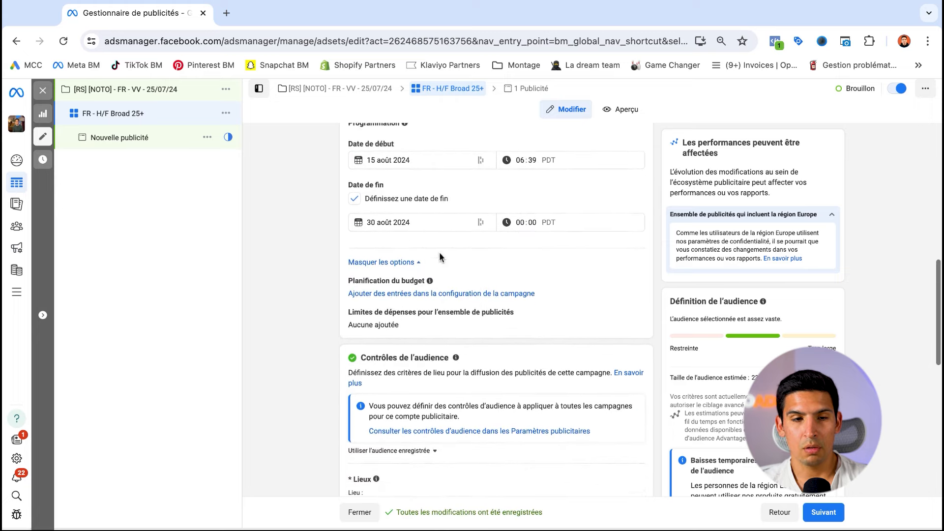
scroll(440, 253, down, 1)
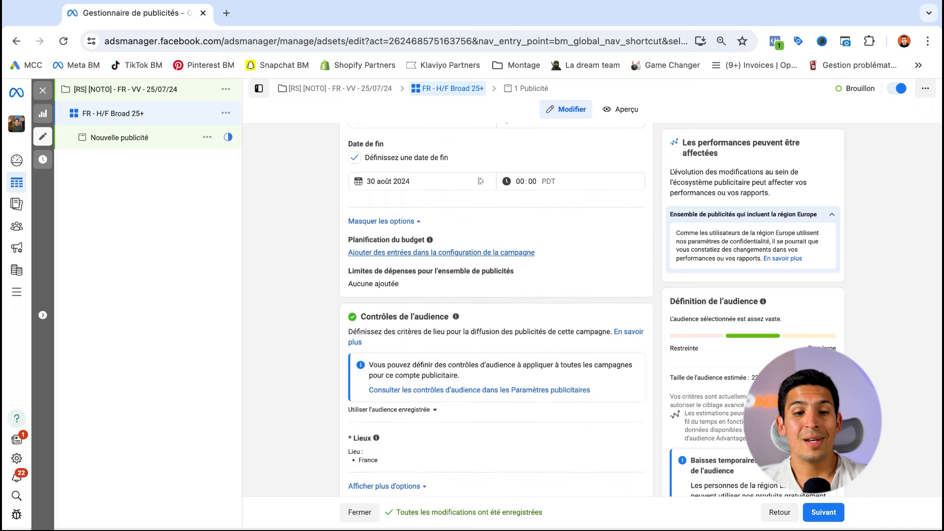
scroll(467, 238, up, 15)
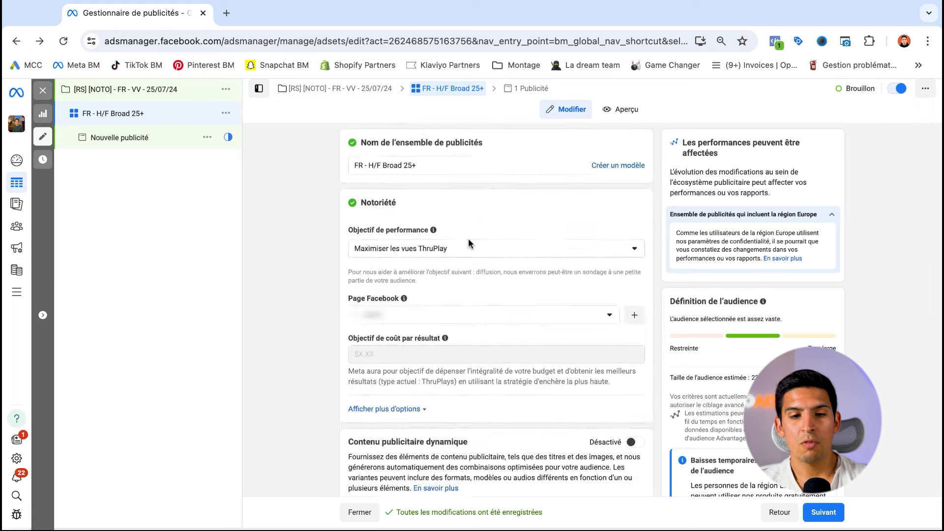
Step: Try ad set spending limits with a daily minimum of 5 €, and disable the limits again
scroll(468, 238, down, 10)
scroll(468, 238, down, 2)
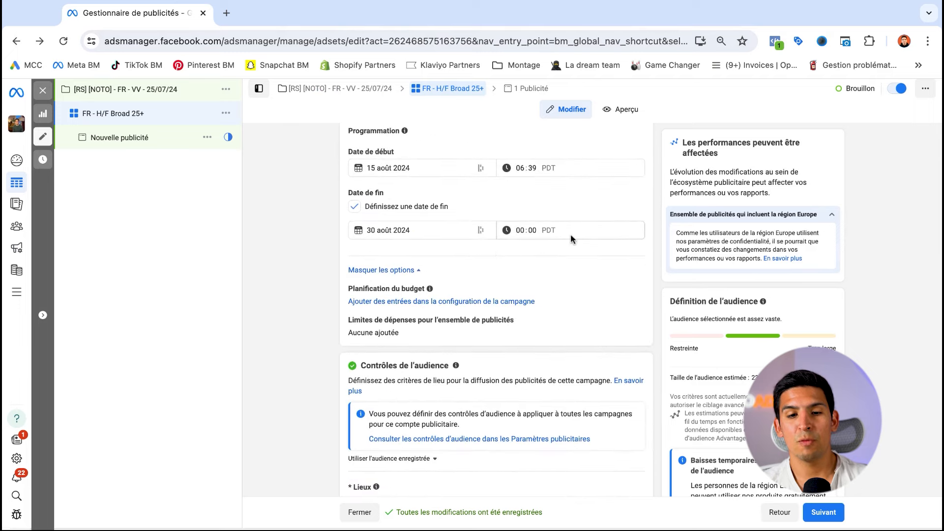
scroll(558, 240, down, 1)
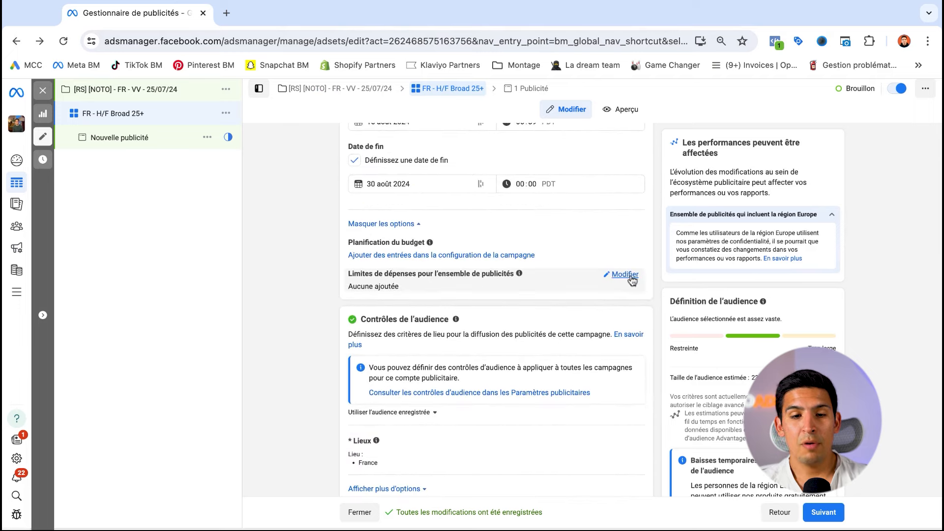
click(633, 275)
click(423, 287)
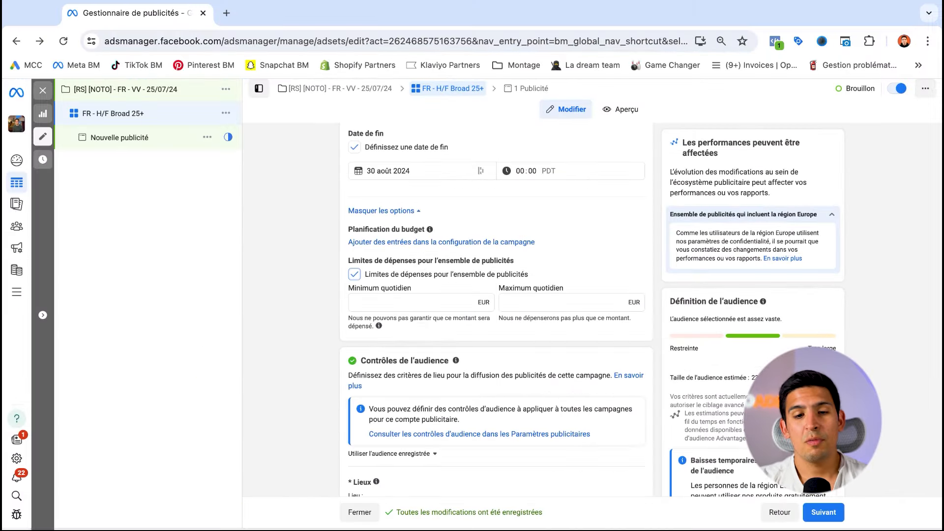
click(170, 165)
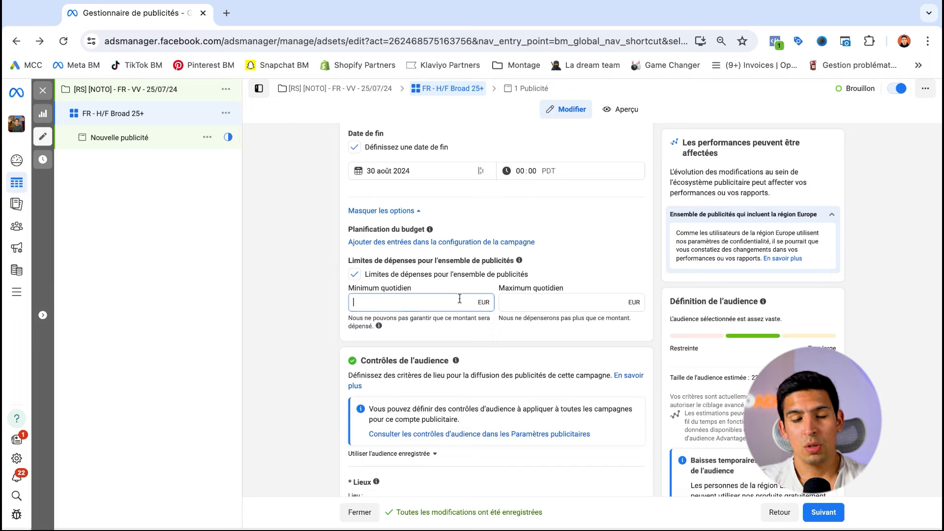
click(468, 279)
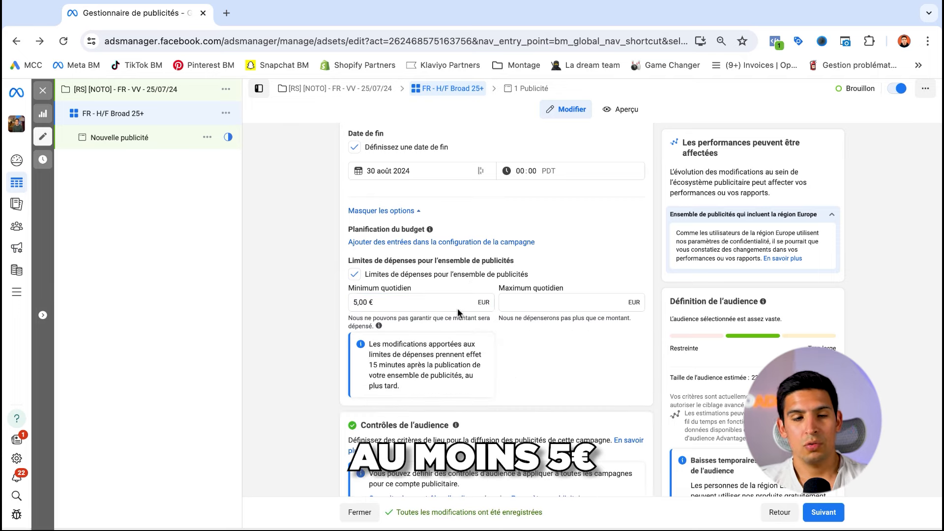
click(419, 300)
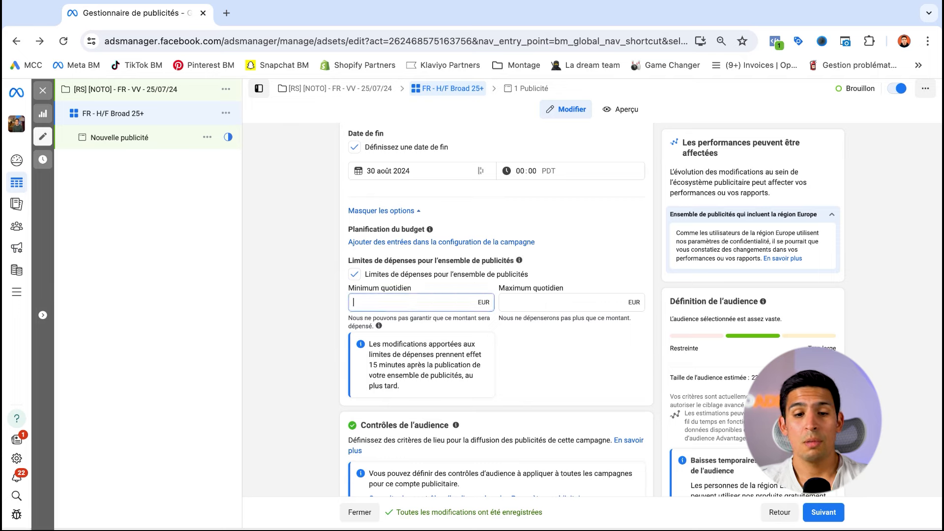
click(354, 274)
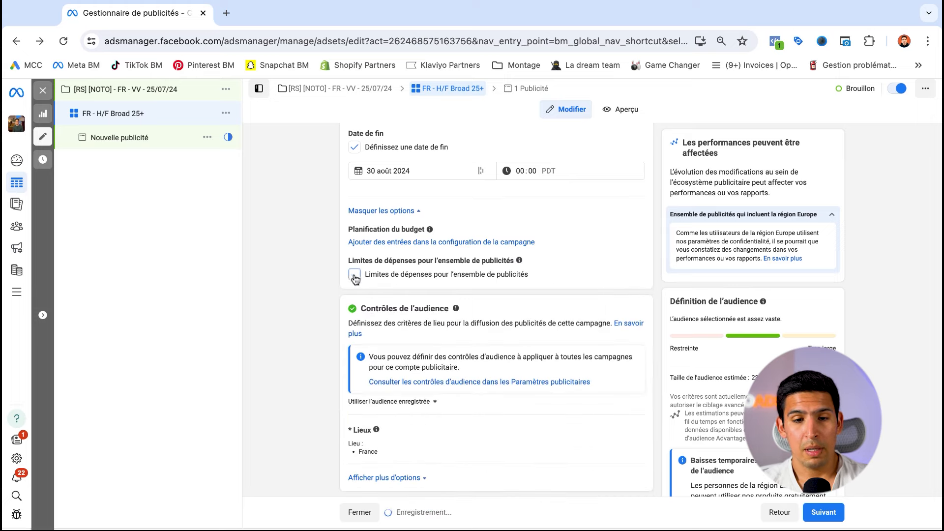
Step: Expand the optional audience suggestion in the Audience Advantage+ section of the ad set
scroll(450, 278, down, 1)
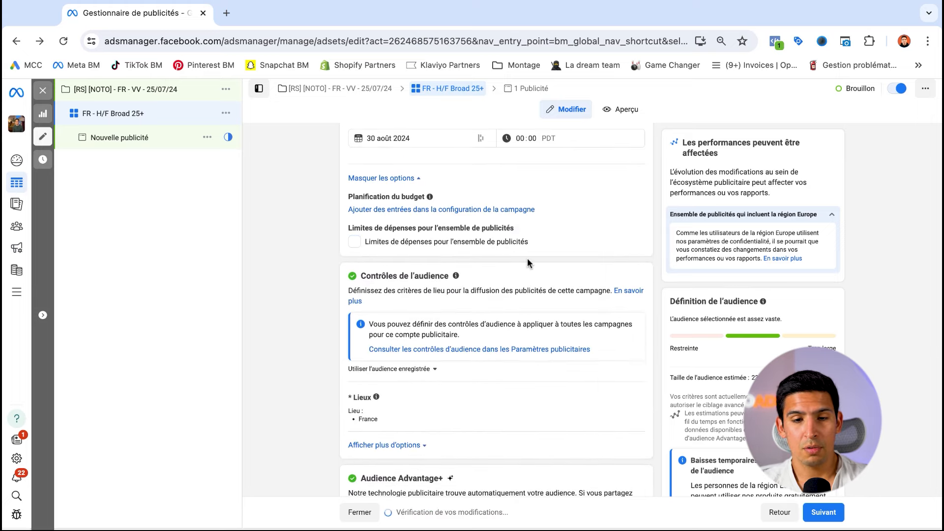
scroll(524, 216, down, 1)
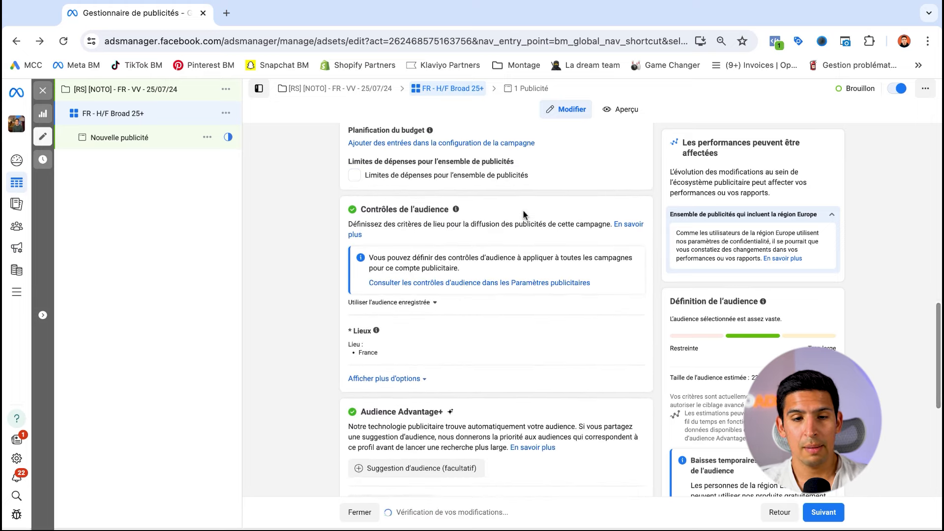
scroll(523, 210, down, 1)
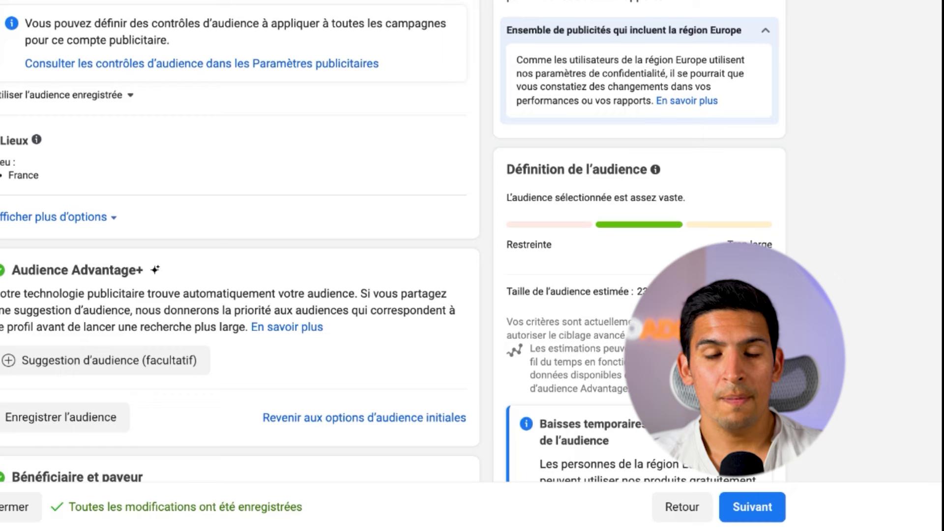
scroll(236, 245, down, 1)
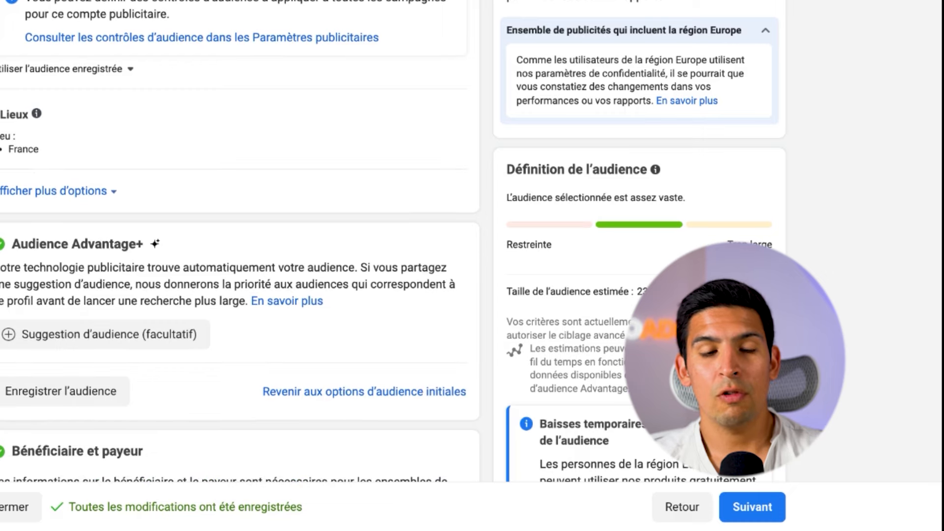
scroll(214, 55, down, 1)
scroll(319, 278, down, 1)
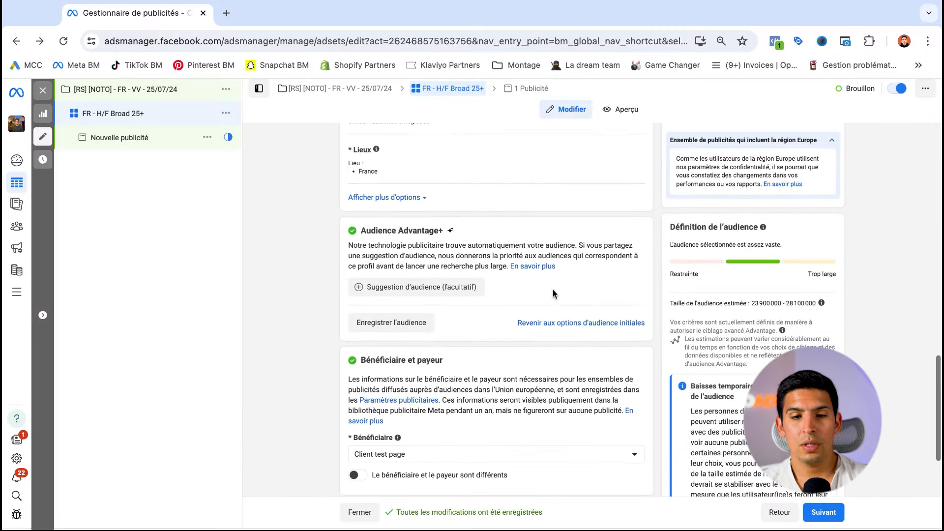
triple_click(361, 228)
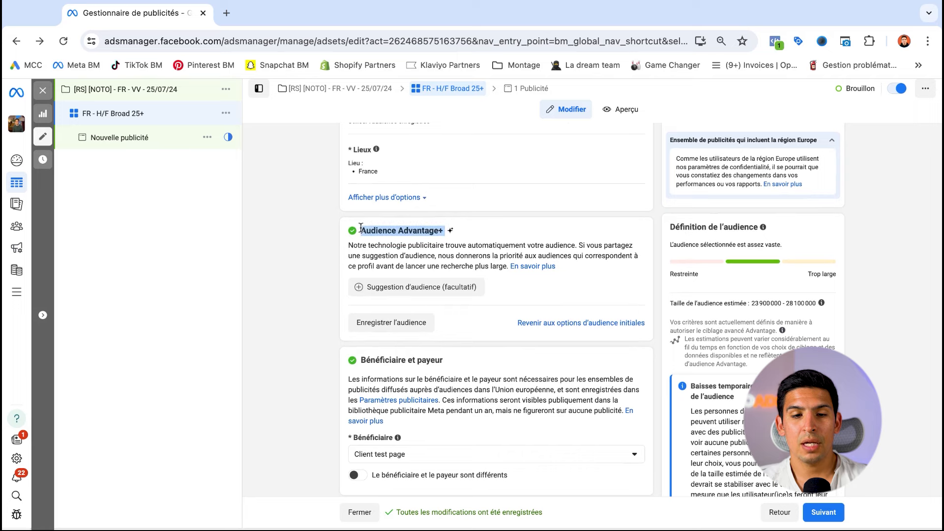
click(360, 228)
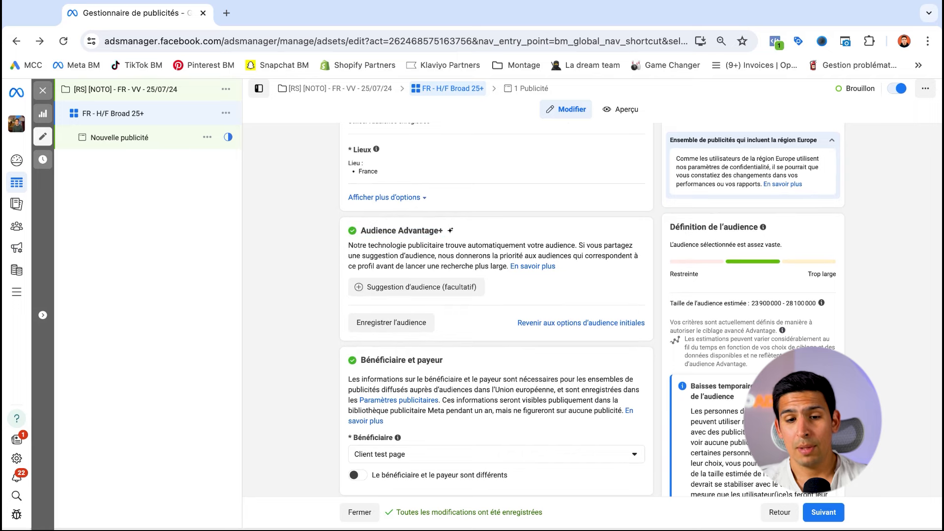
click(416, 287)
scroll(580, 350, down, 1)
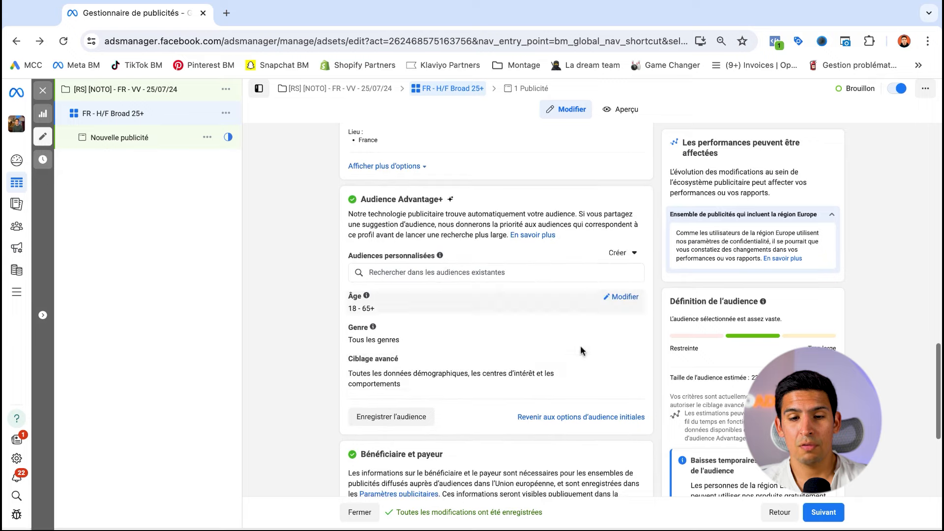
Step: Review the option to revert to the original audience settings, keeping Audience Advantage+
click(577, 417)
click(614, 193)
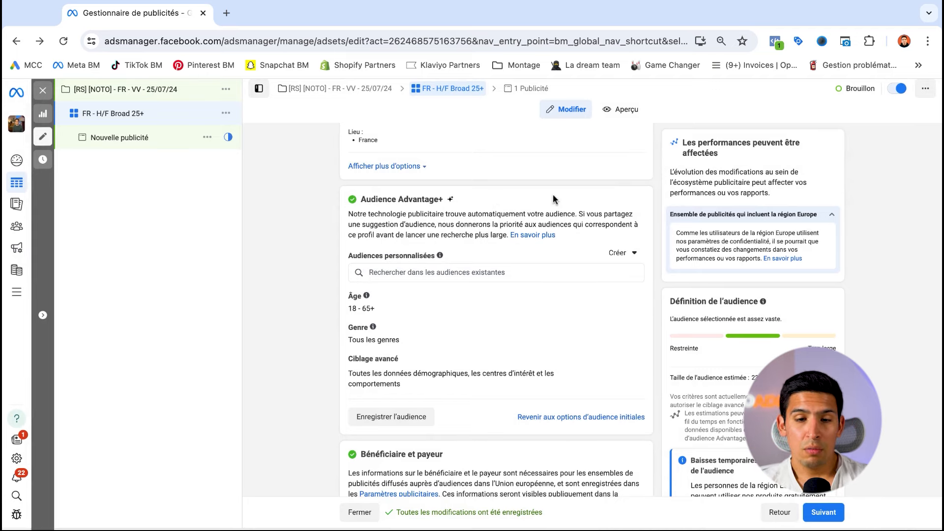
scroll(553, 194, down, 1)
click(603, 398)
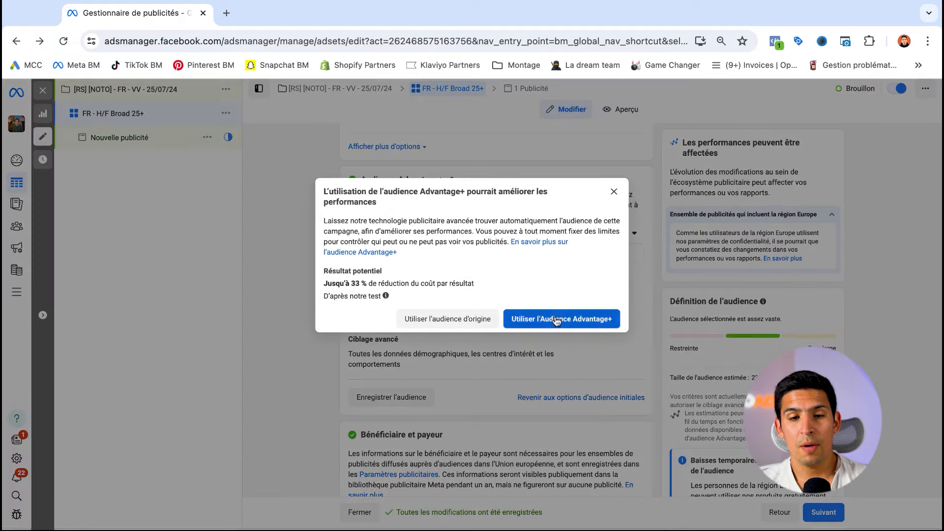
click(613, 192)
Step: Set the suggested audience's age range to 30–45
scroll(369, 239, down, 1)
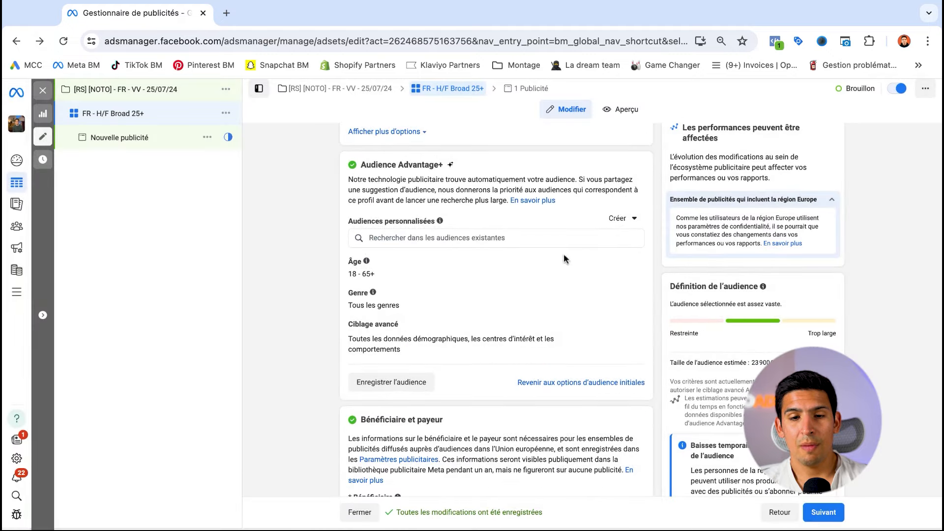
click(617, 264)
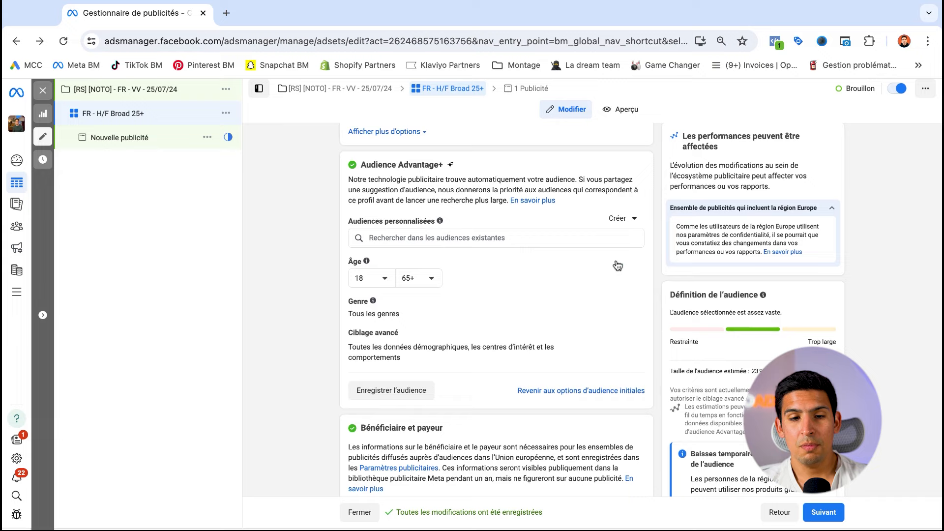
click(372, 278)
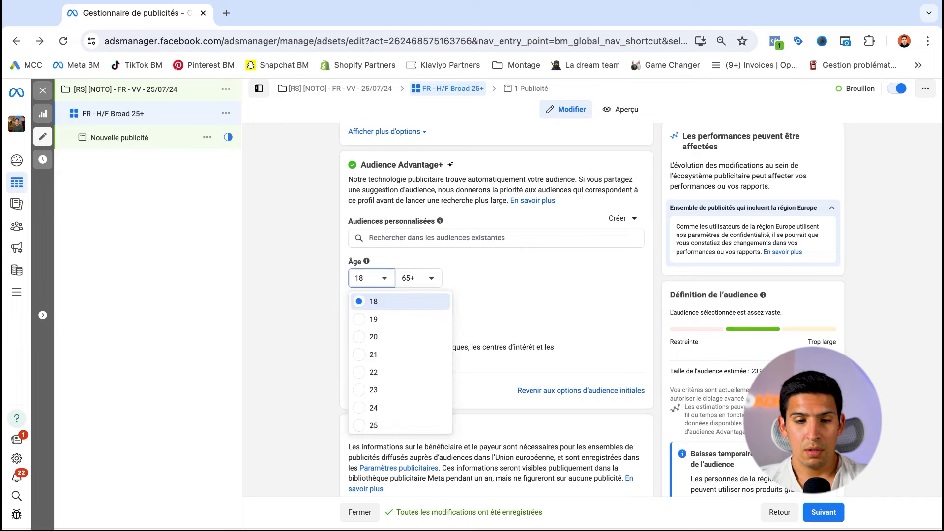
scroll(377, 333, down, 4)
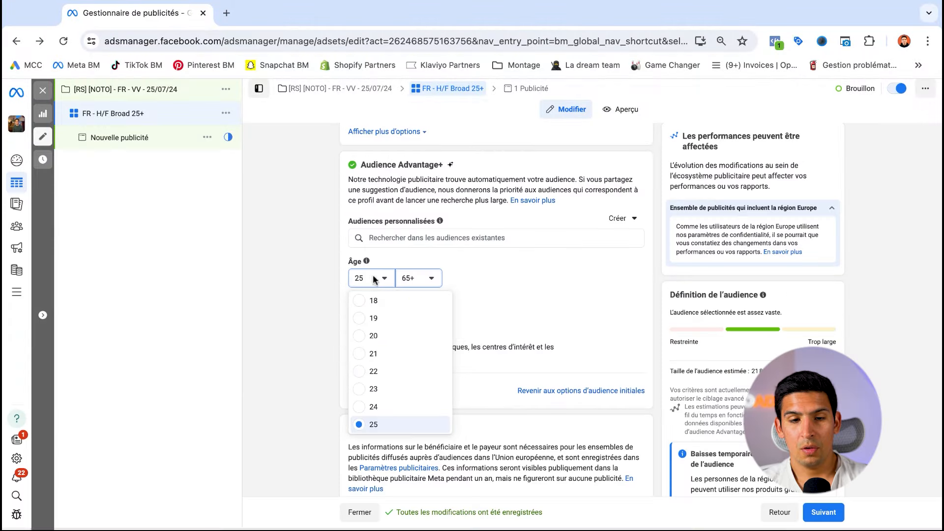
scroll(375, 344, down, 2)
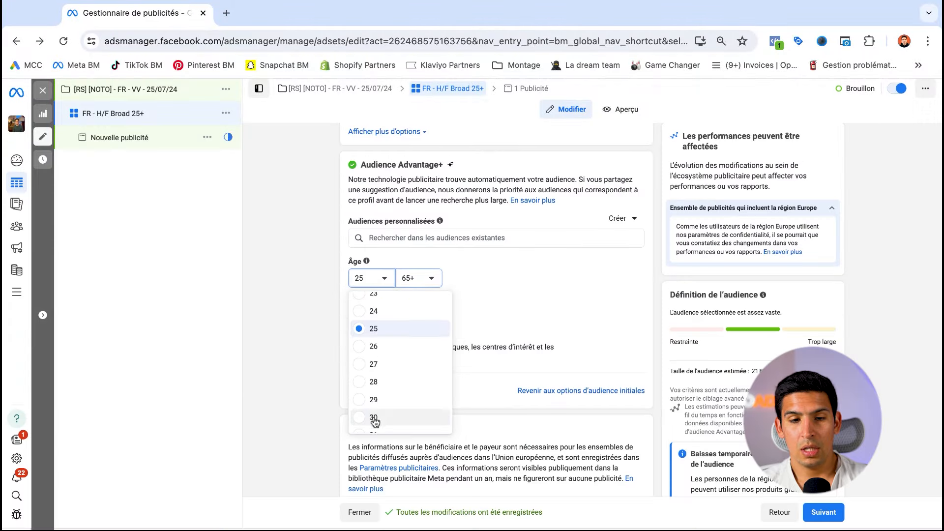
click(364, 421)
click(418, 277)
scroll(452, 344, up, 5)
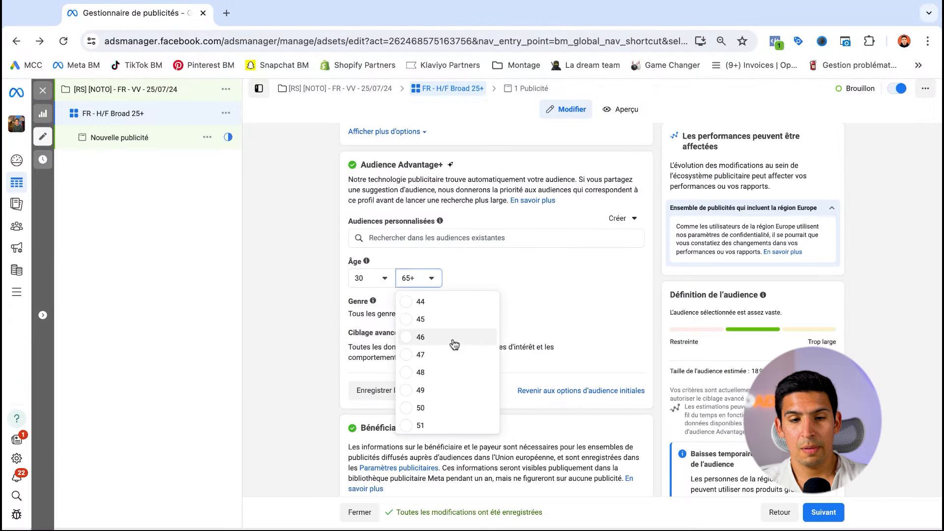
click(433, 319)
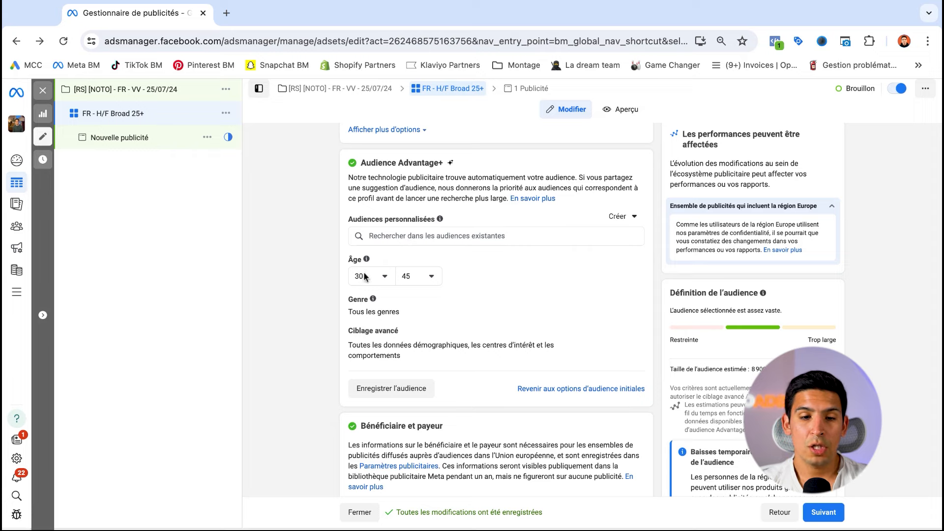
Step: Set the suggested audience's maximum age to 50 and its gender to Femmes
click(399, 275)
scroll(422, 354, down, 1)
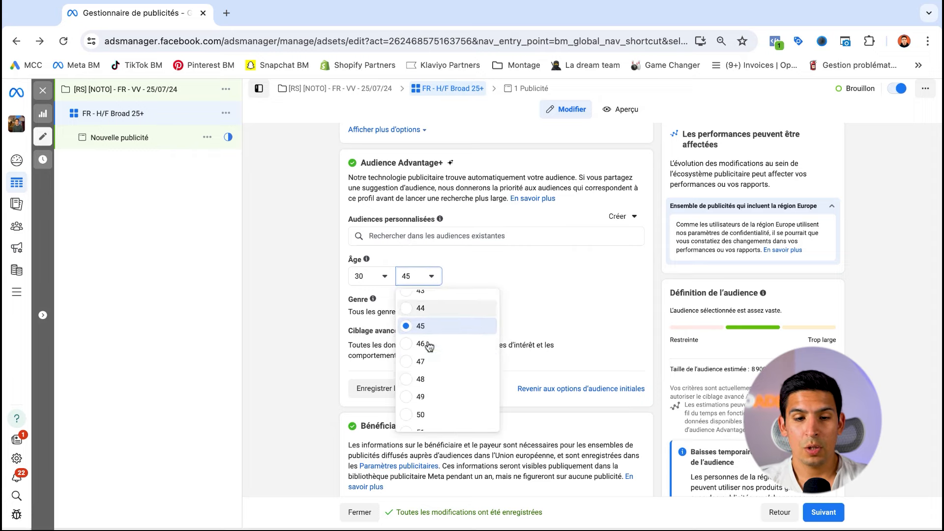
click(422, 410)
click(612, 296)
scroll(491, 278, down, 1)
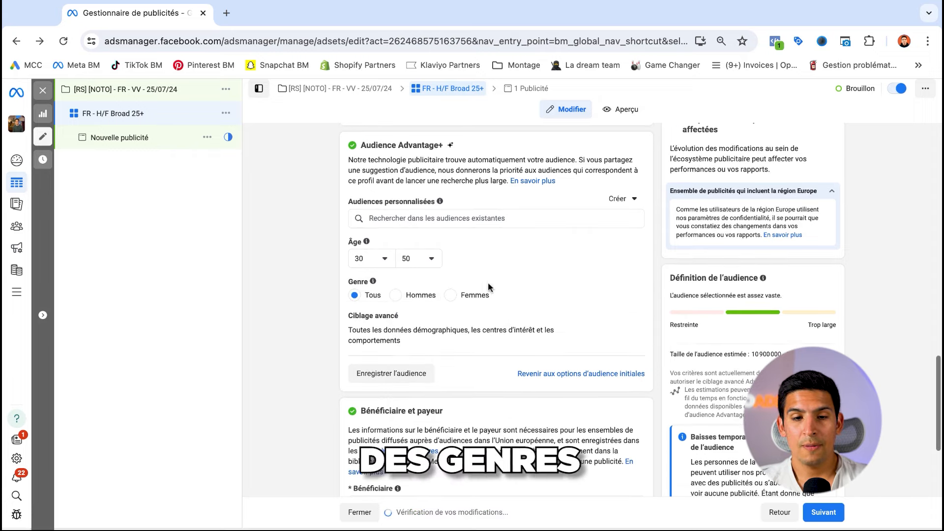
click(457, 294)
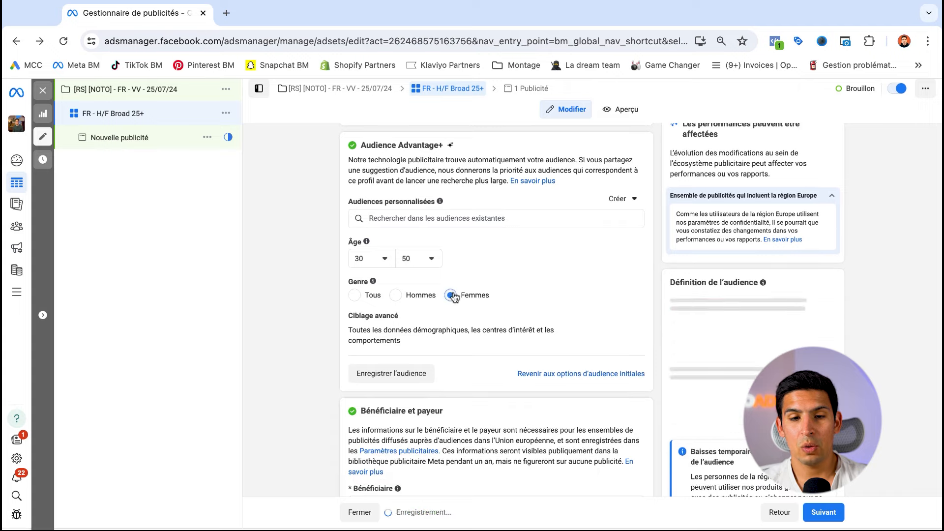
Step: Open the Ciblage avancé criteria of the suggested audience for editing
scroll(540, 286, down, 1)
scroll(542, 288, down, 1)
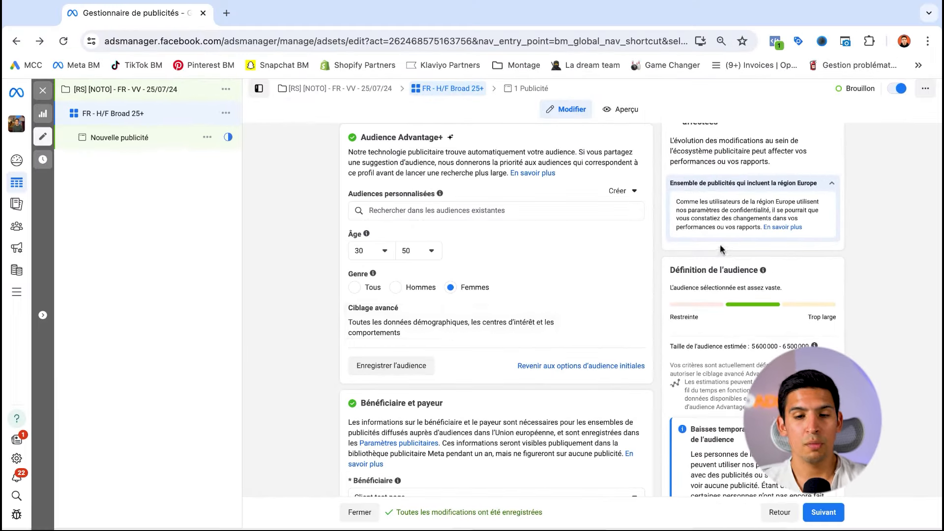
scroll(604, 264, down, 1)
scroll(605, 264, down, 1)
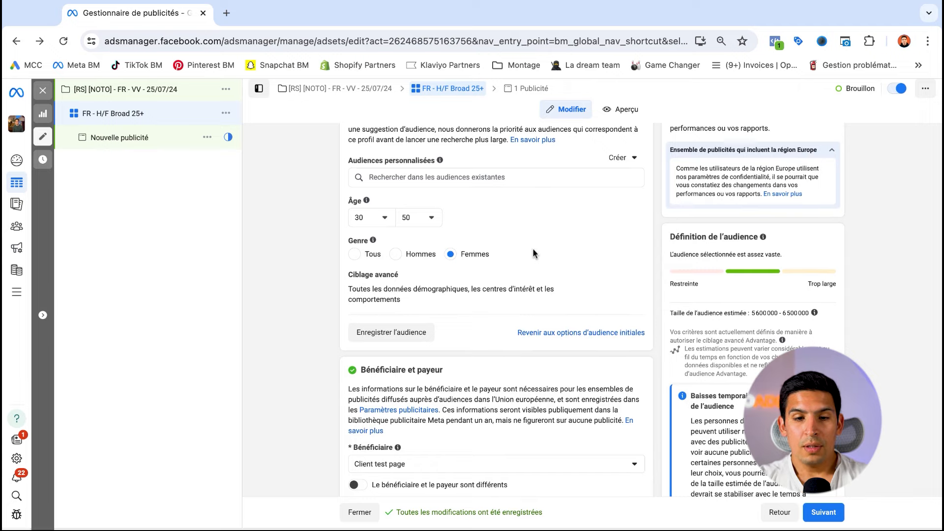
click(620, 278)
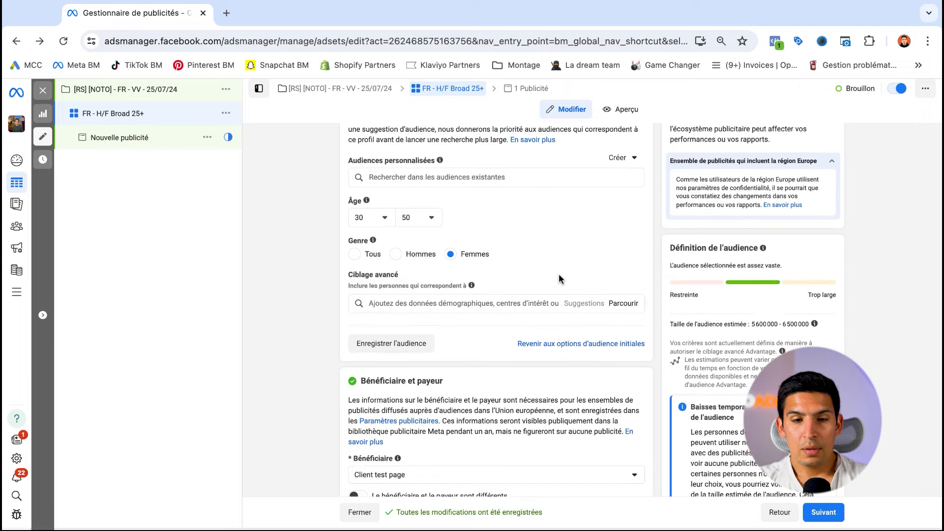
Step: Add the Handbags (accessories) interest, under Shopping and fashion > Fashion accessories (accessories), to the suggested audience's Ciblage avancé criteria
scroll(559, 279, up, 1)
scroll(555, 280, up, 1)
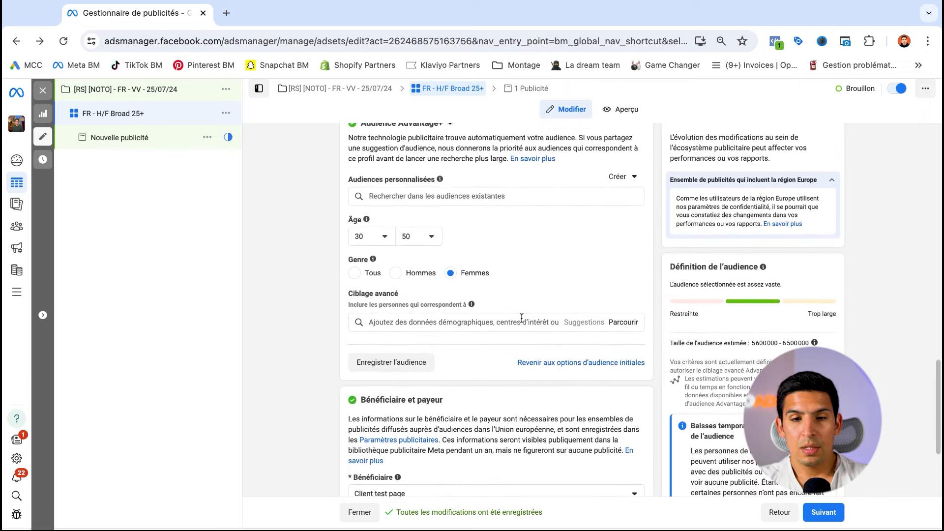
click(522, 319)
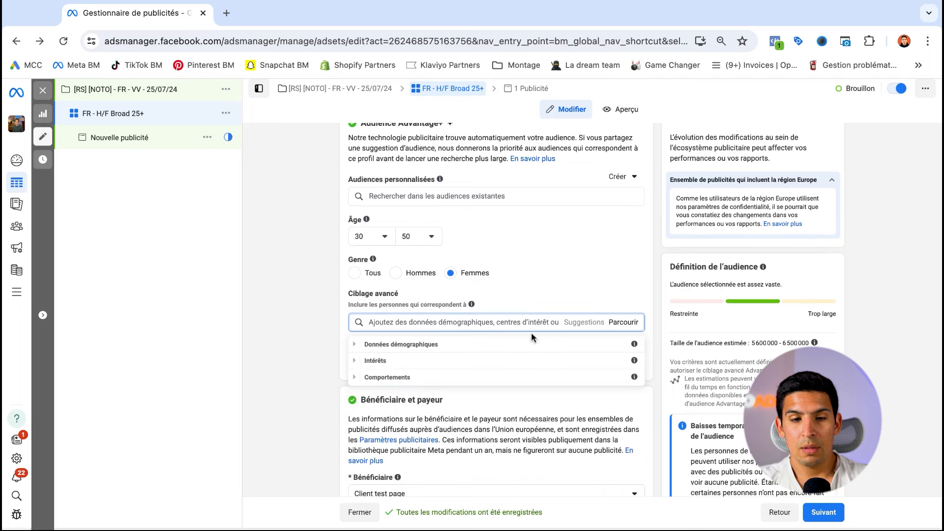
click(362, 345)
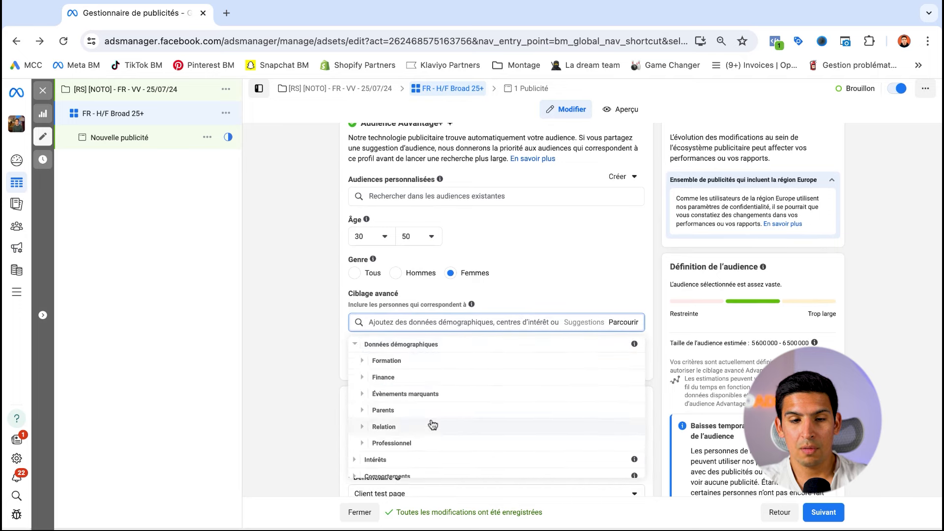
click(360, 343)
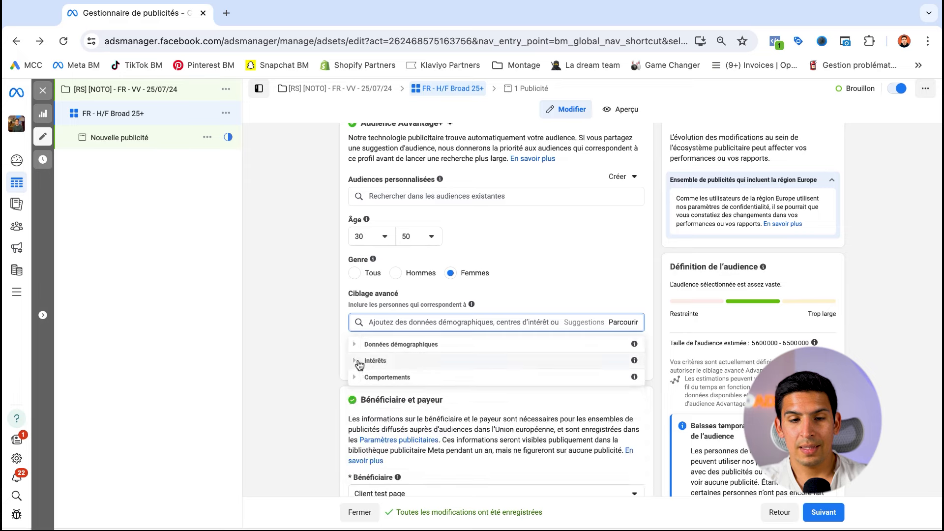
click(359, 362)
scroll(447, 383, down, 2)
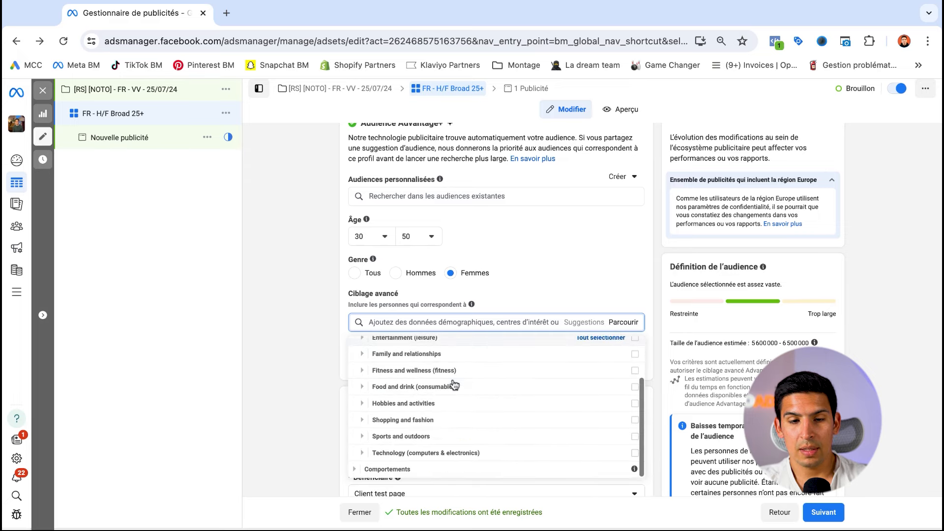
click(449, 419)
scroll(453, 422, down, 2)
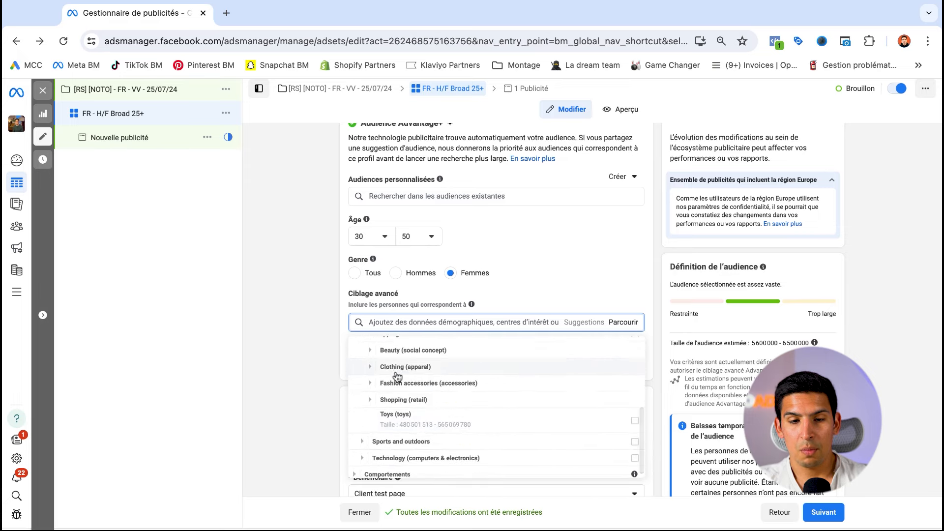
click(383, 382)
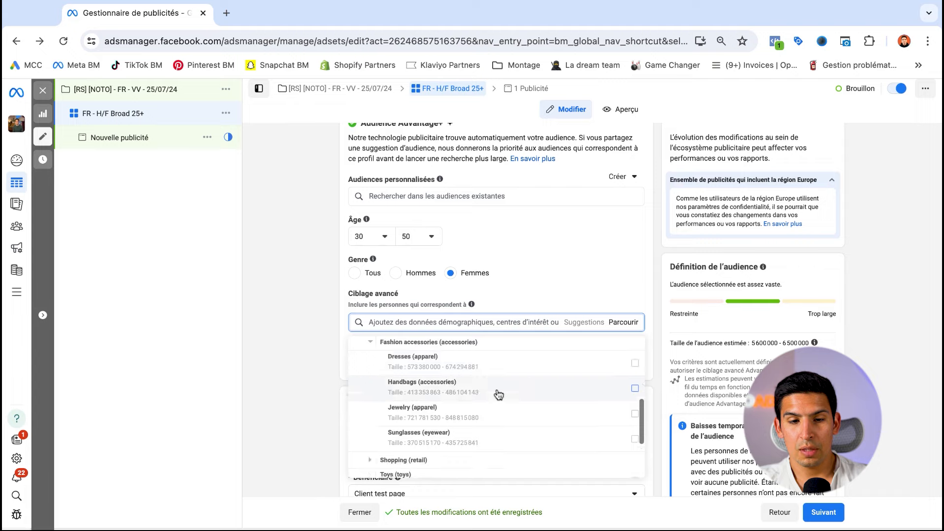
click(634, 389)
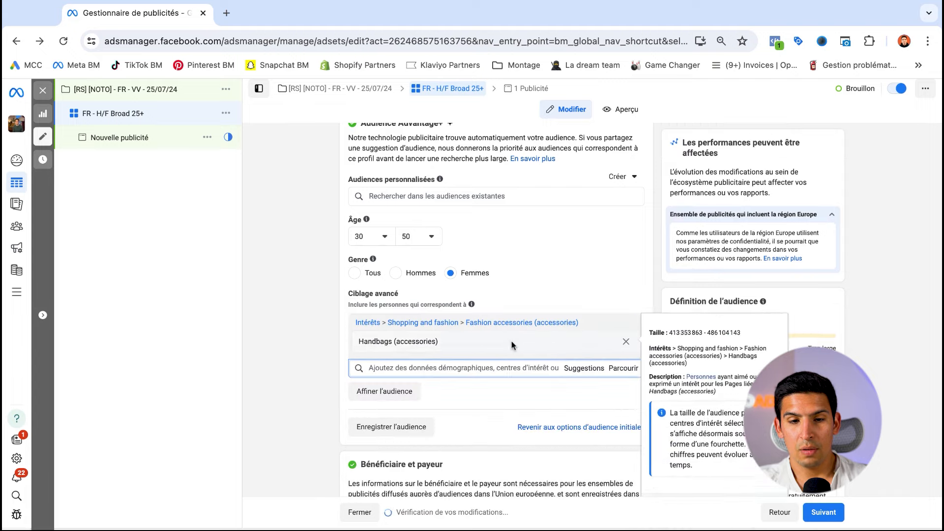
click(298, 332)
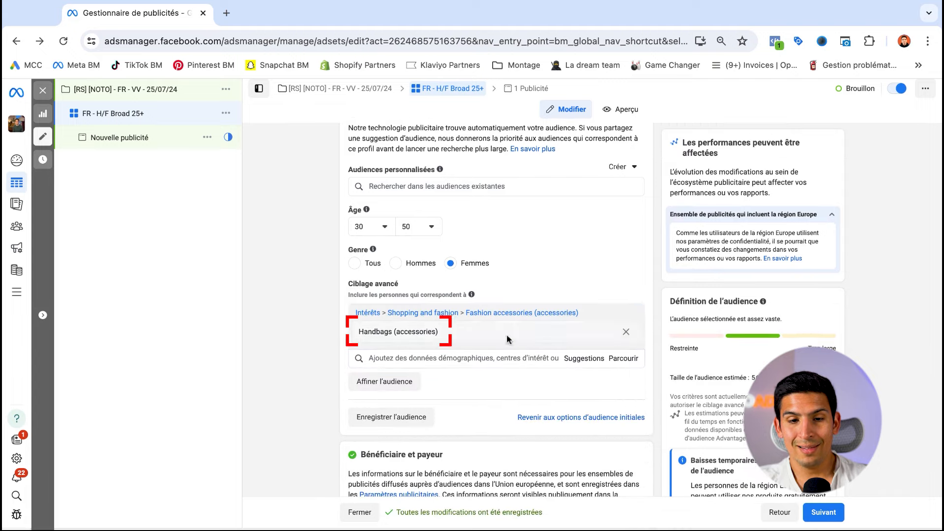
Step: Replace France with Bordeaux, Aquitaine as the included location in the ad set's audience controls
scroll(541, 320, down, 1)
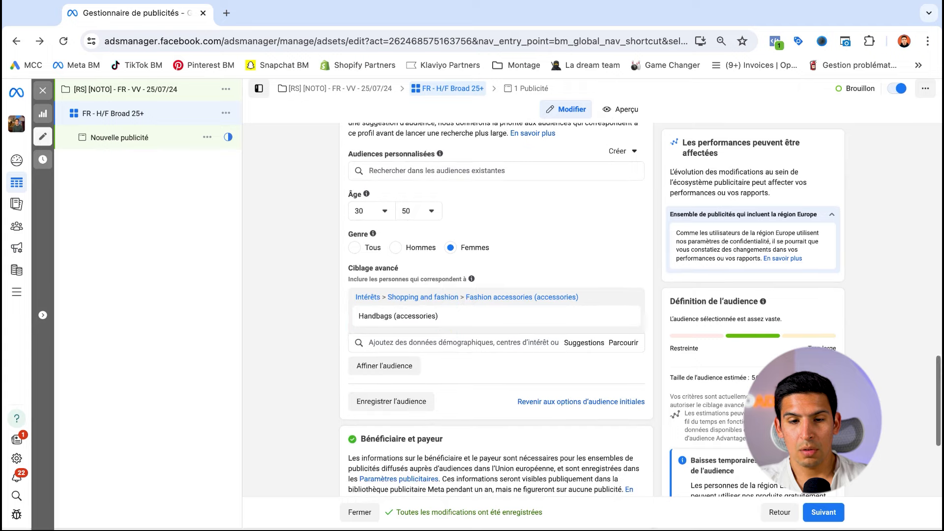
mouse_move(573, 322)
scroll(573, 323, down, 2)
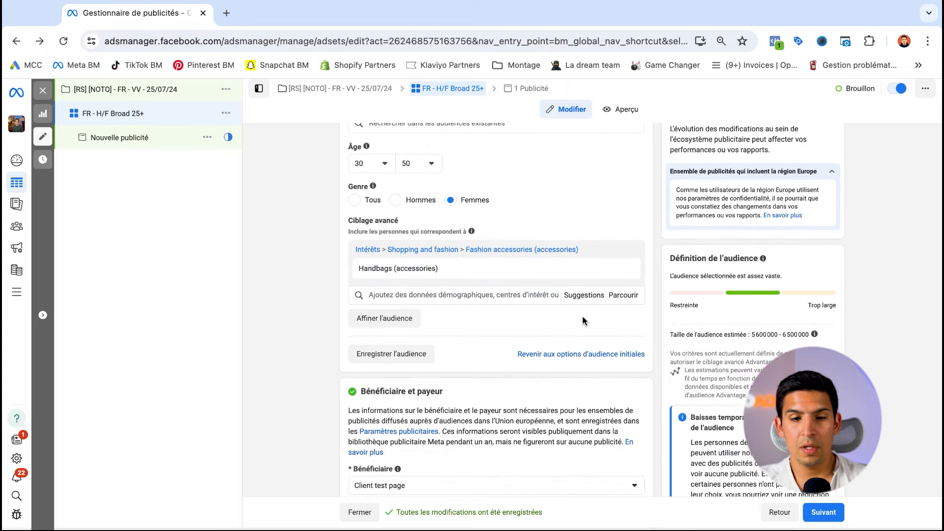
scroll(492, 309, up, 15)
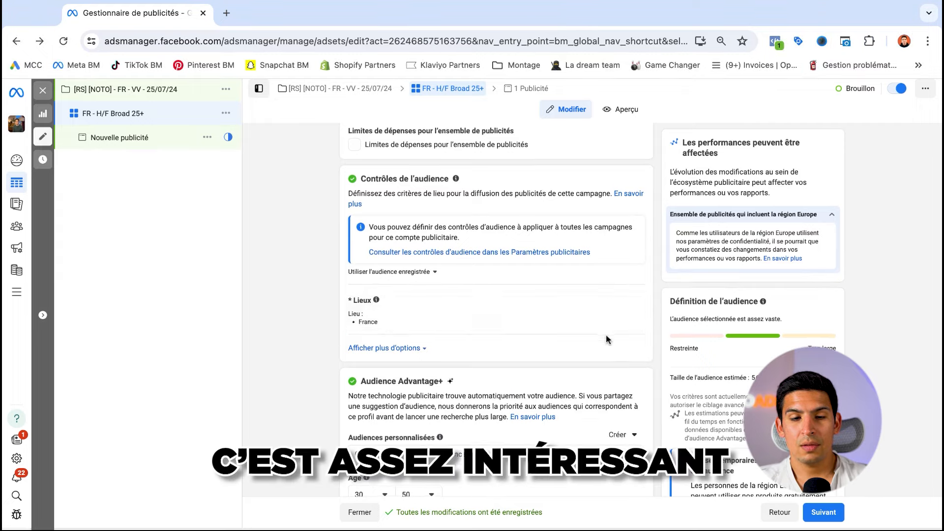
scroll(608, 338, up, 1)
click(622, 316)
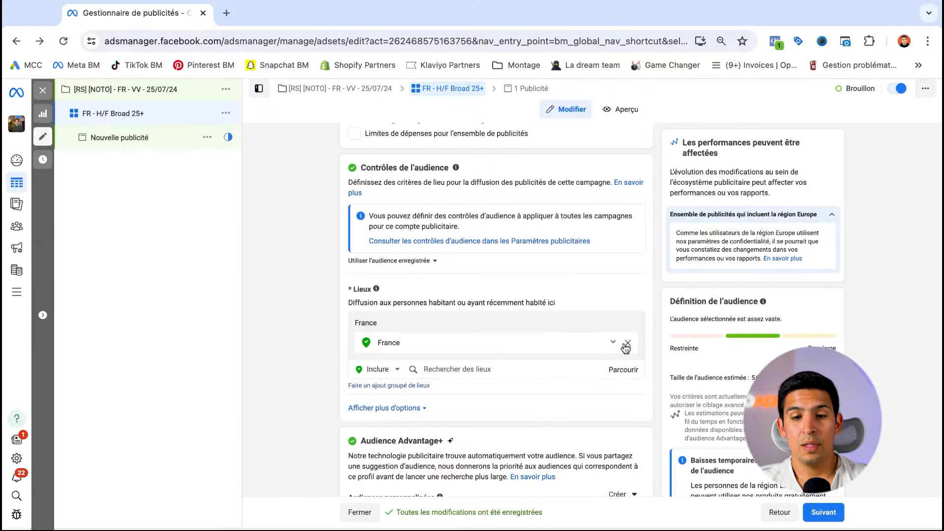
click(627, 342)
click(454, 332)
text(bo)
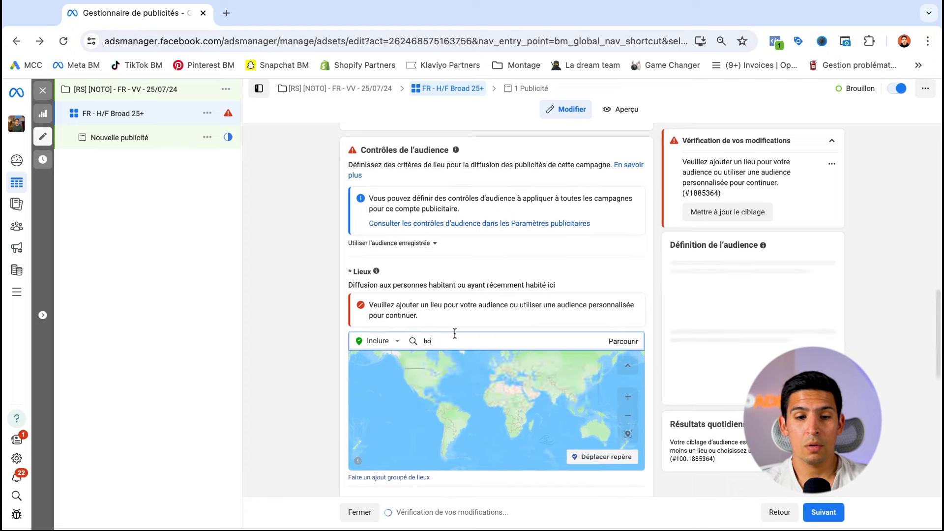
text(rdeaux)
key(Return)
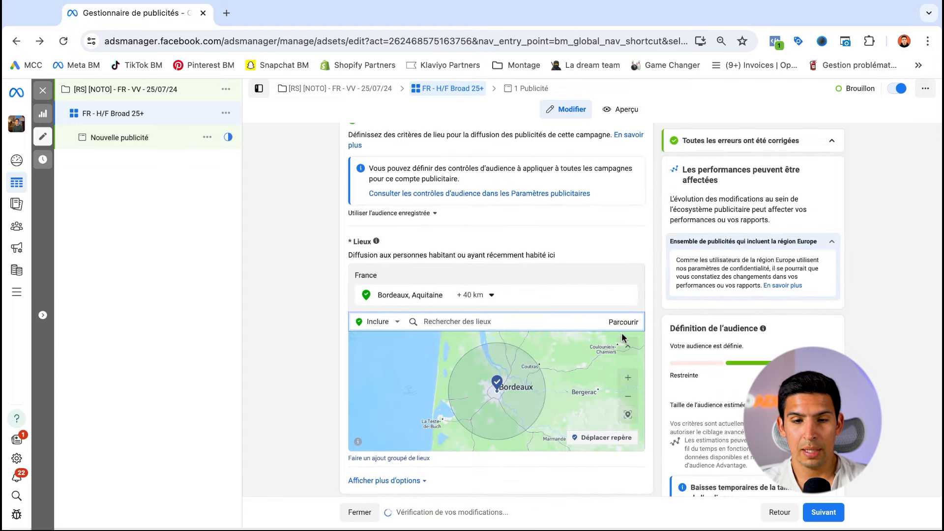
Step: Set the targeting radius around Bordeaux, Aquitaine to 17 km
click(489, 295)
drag(490, 361, 475, 363)
click(595, 274)
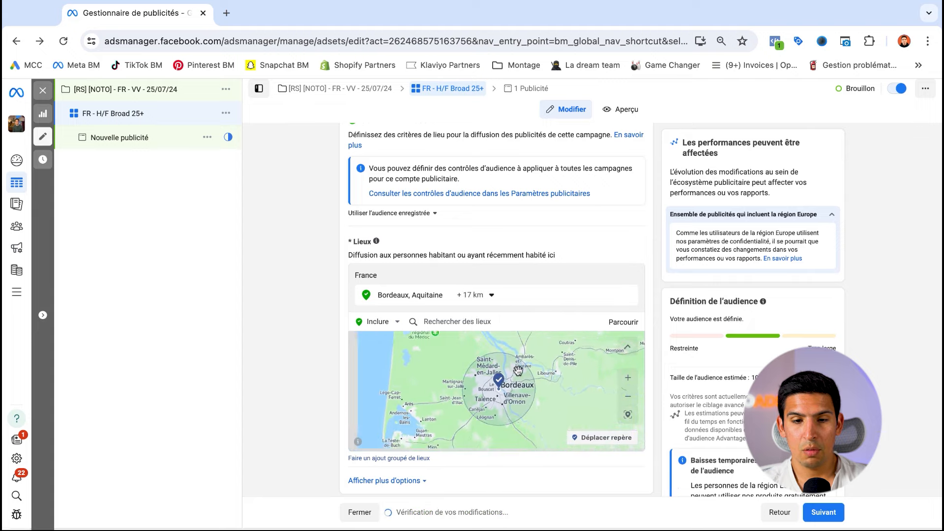
Step: Examine the Audience Advantage+ criteria and the targeted area around Bordeaux on the location map
scroll(580, 222, up, 2)
scroll(580, 222, down, 6)
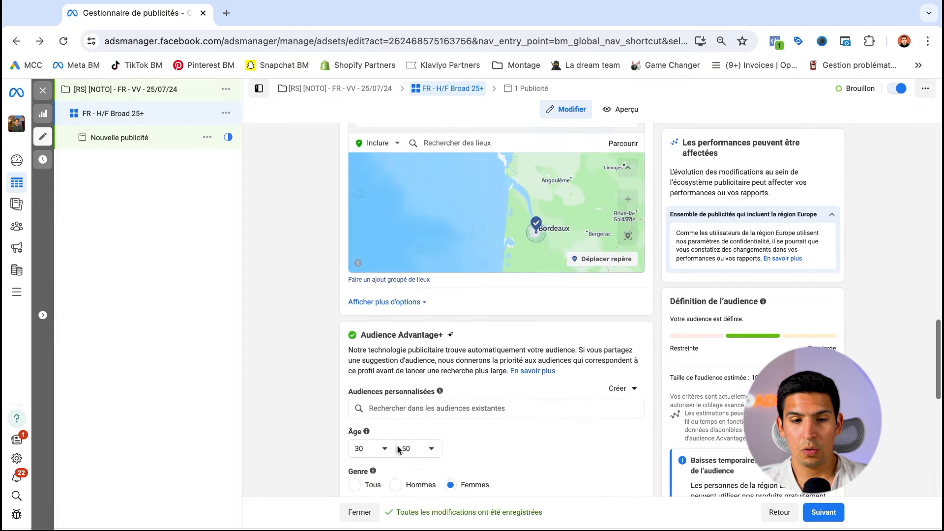
scroll(501, 399, down, 2)
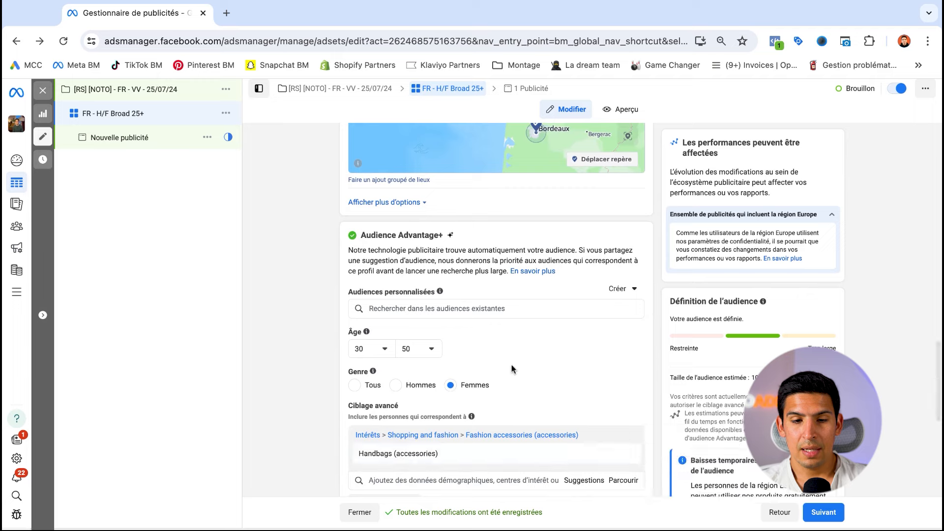
scroll(502, 399, up, 2)
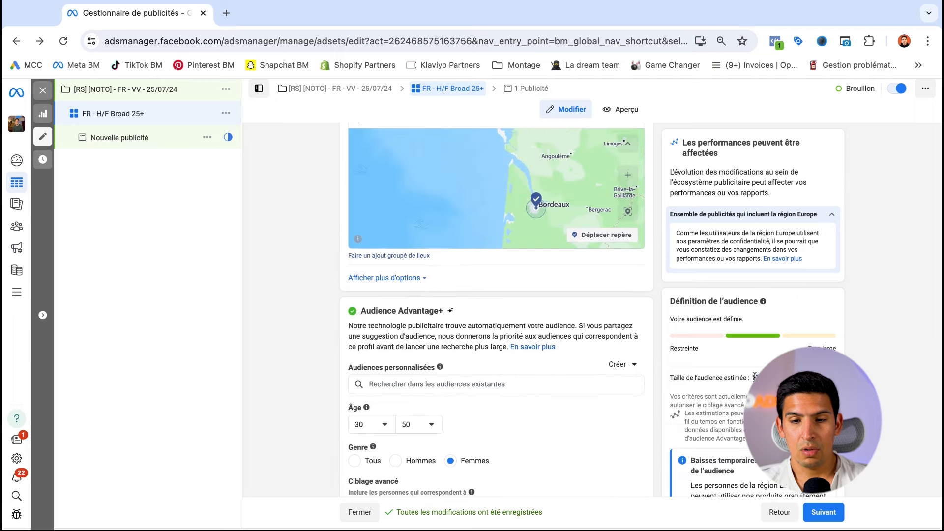
scroll(496, 310, up, 1)
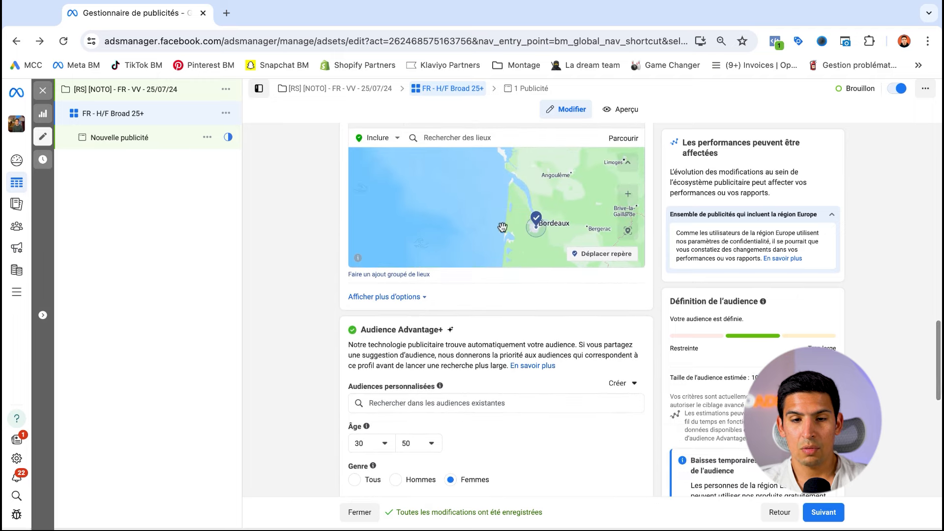
scroll(502, 227, up, 2)
scroll(377, 234, up, 4)
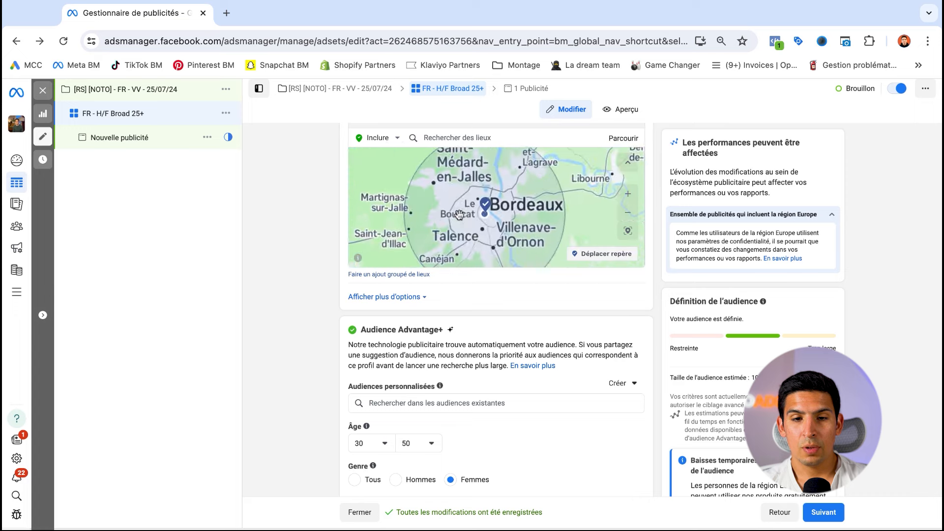